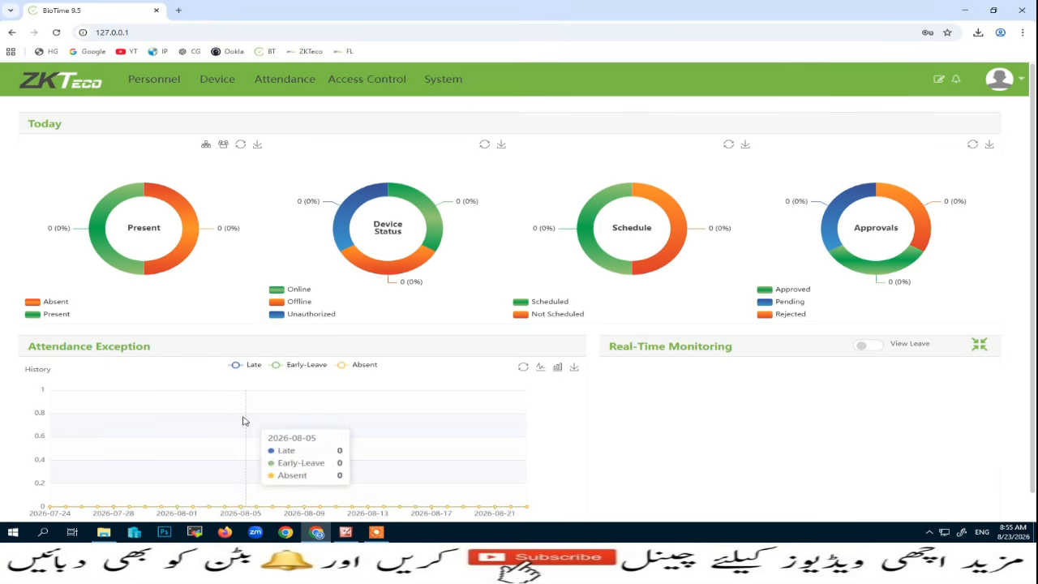
Step: Open the personnel employee list and start a new employee record with its employee ID
click(146, 86)
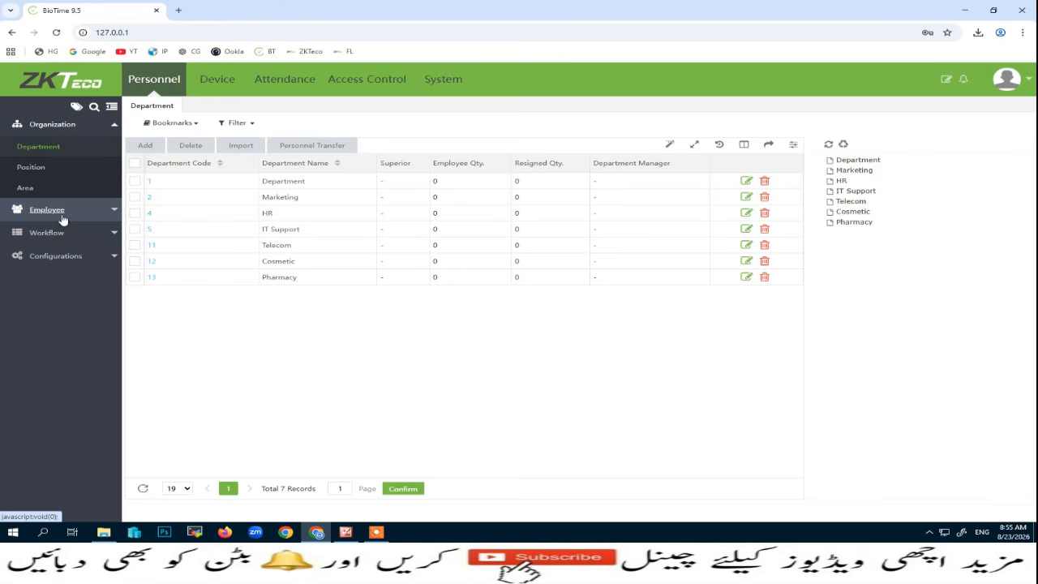
click(97, 212)
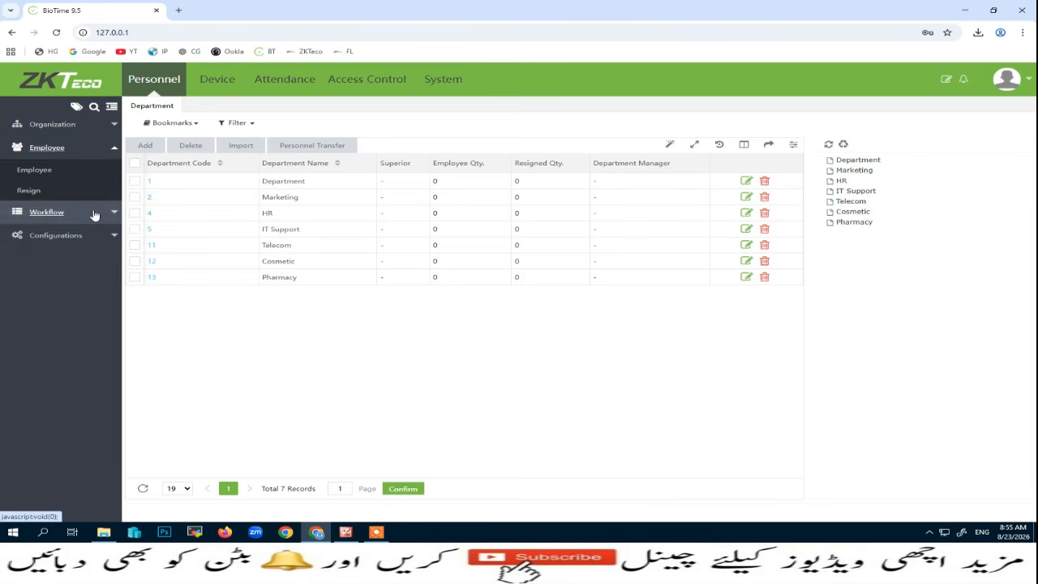
click(34, 170)
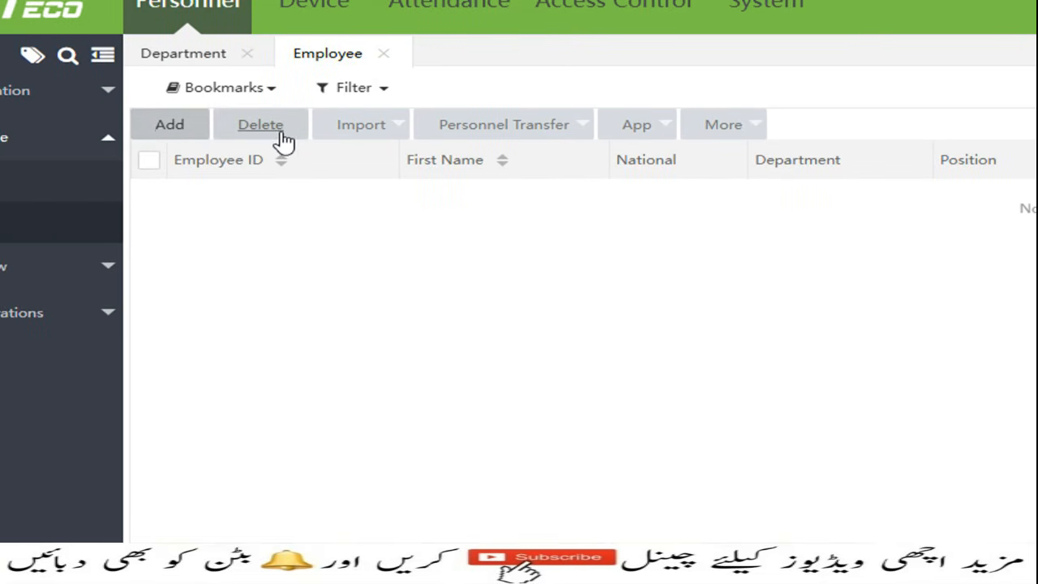
click(386, 136)
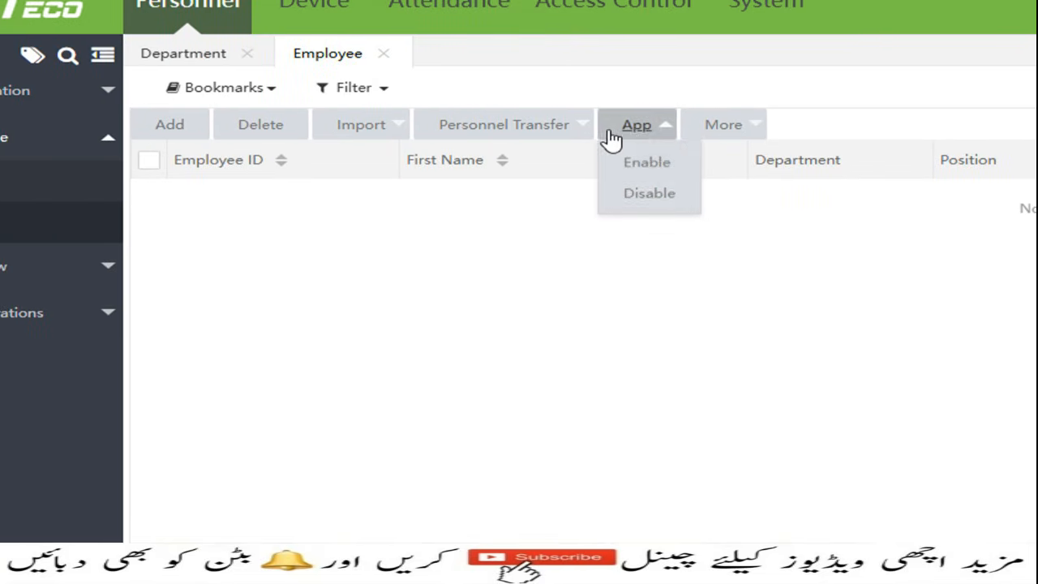
click(172, 131)
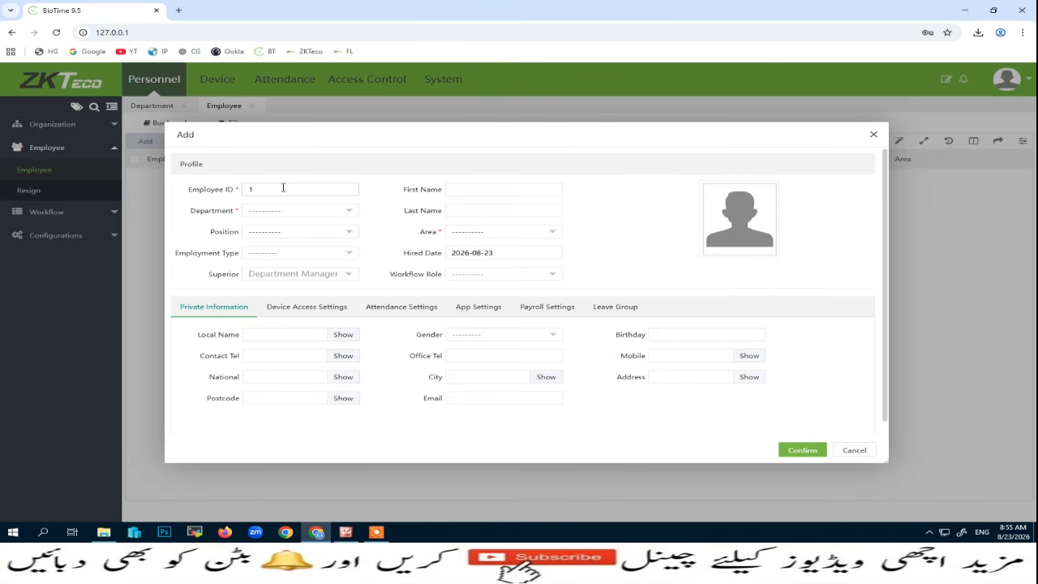
drag(327, 139, 347, 174)
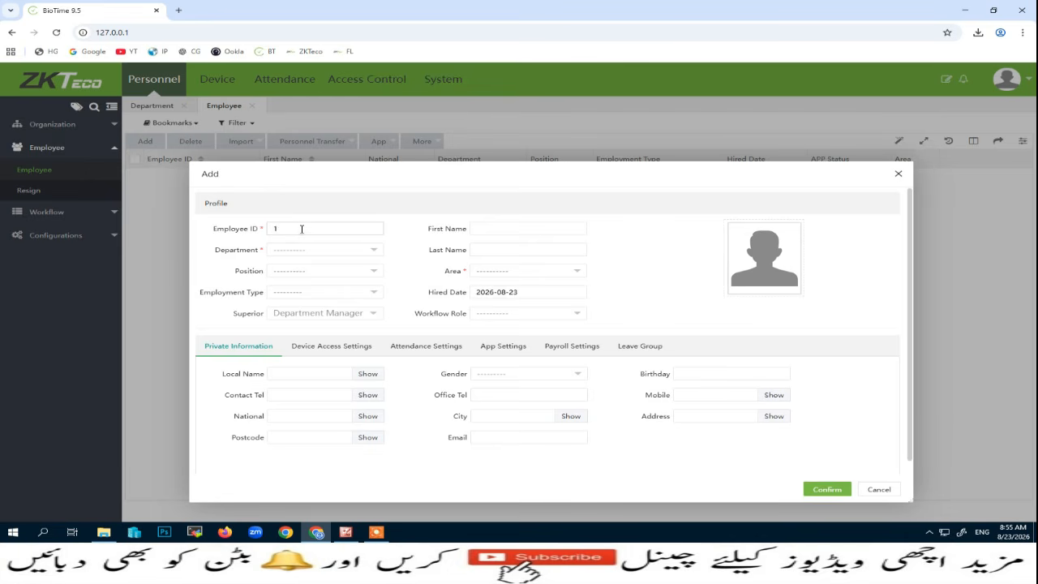
Step: Set the new employee's department to IT Support, position to Manager IT and employment type to Probation
click(369, 253)
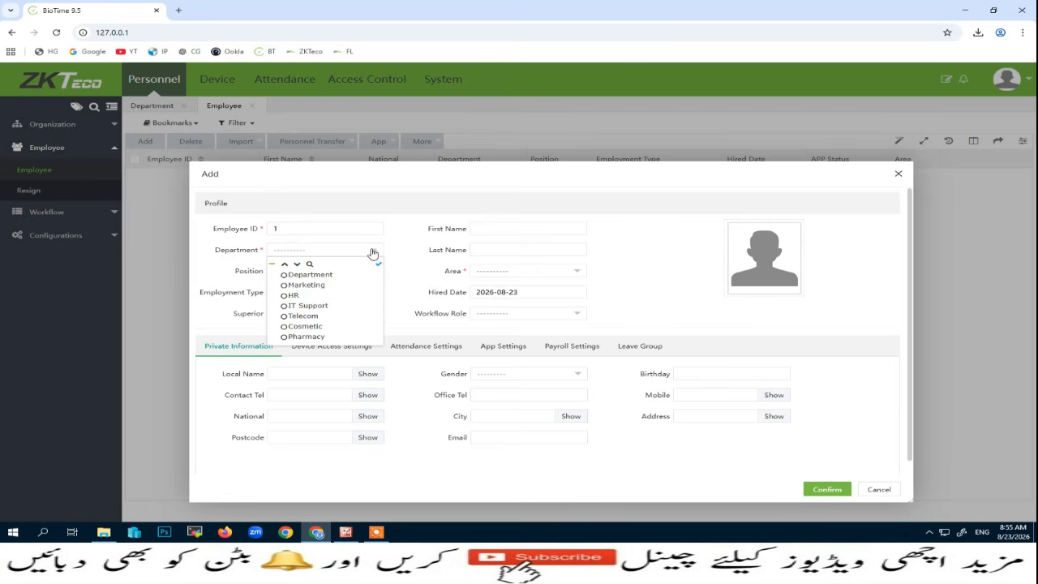
click(287, 306)
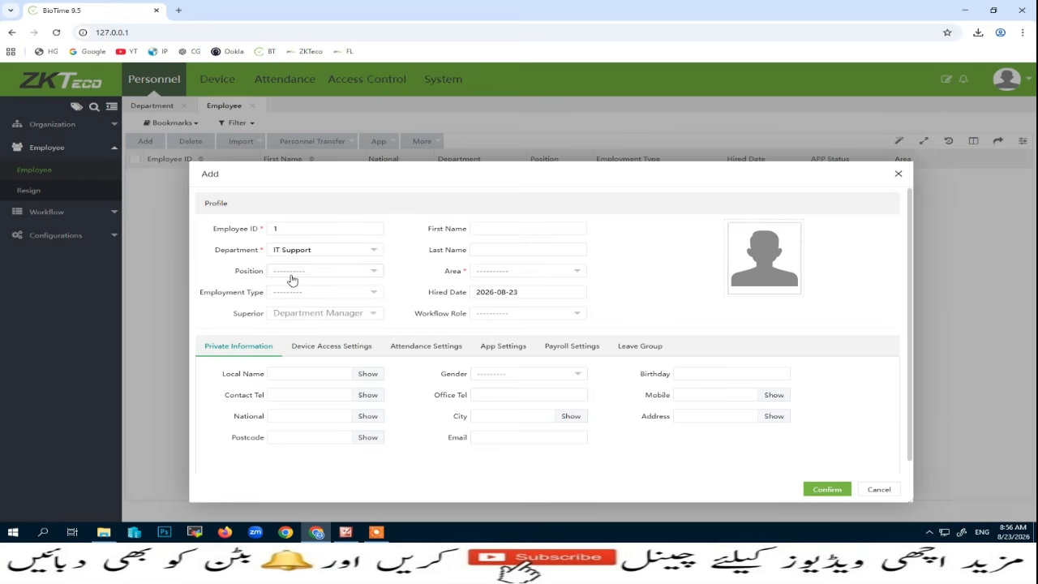
click(374, 273)
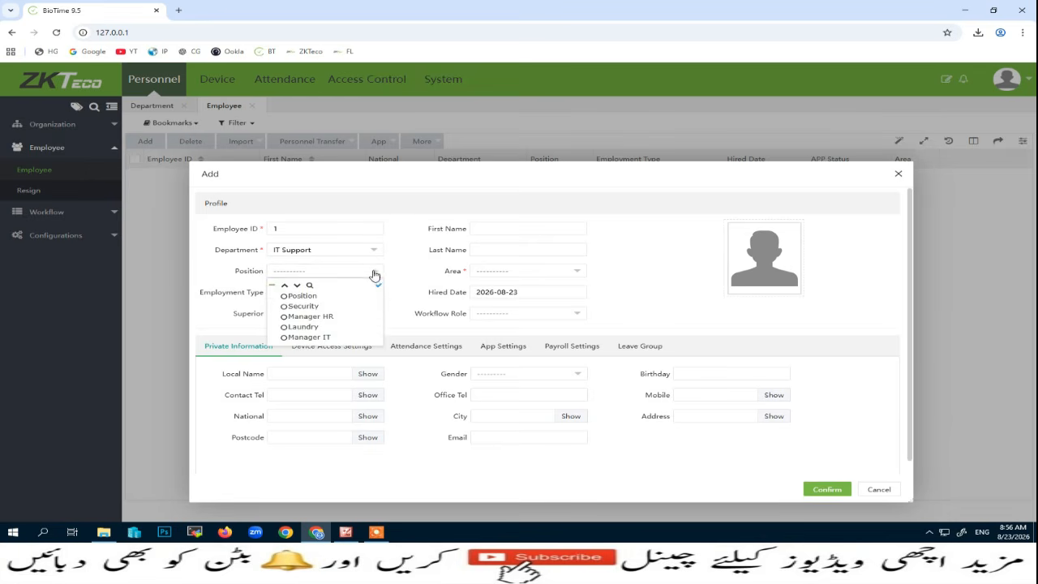
click(288, 337)
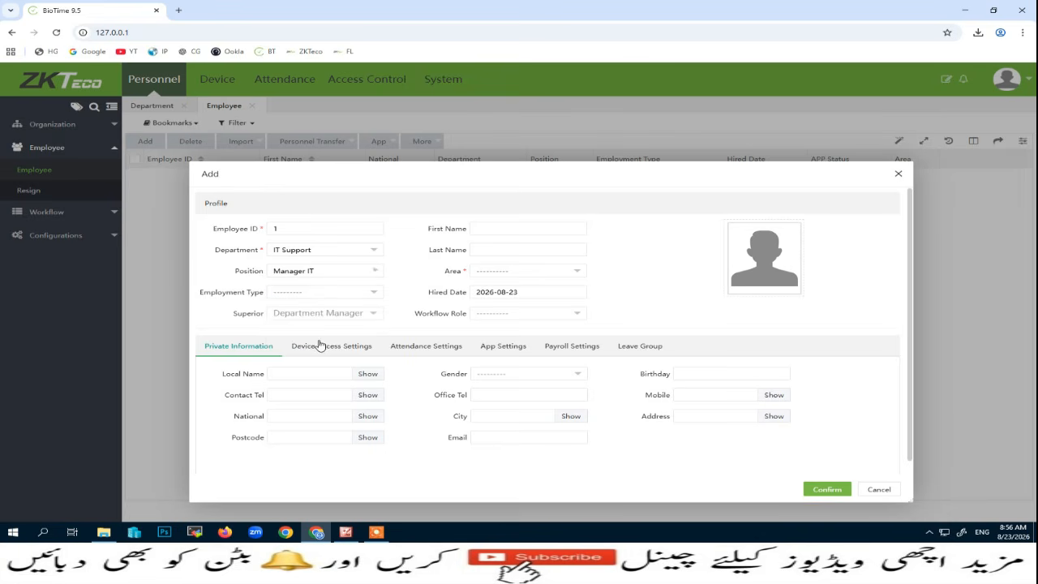
click(375, 293)
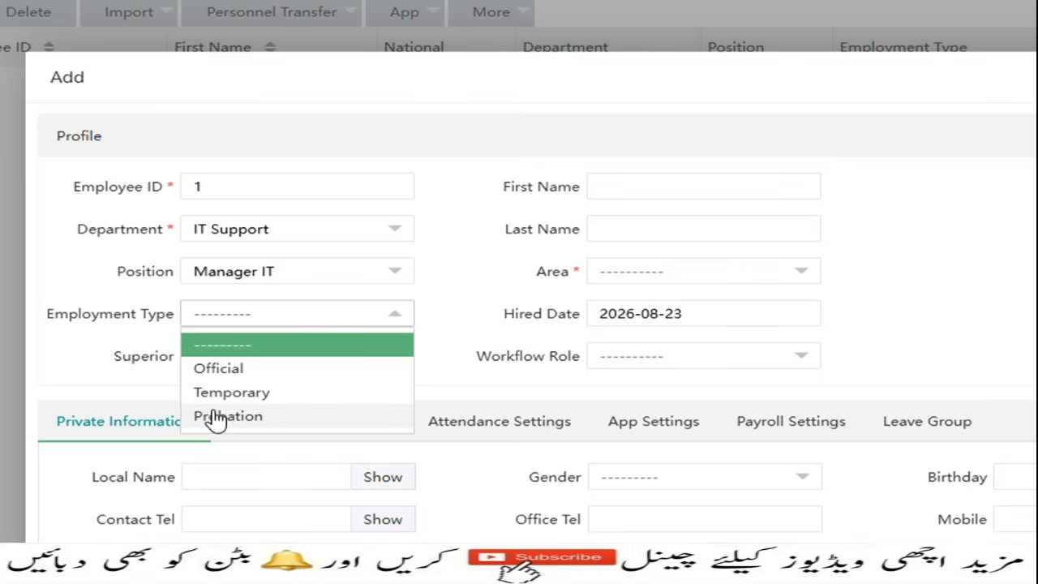
click(227, 418)
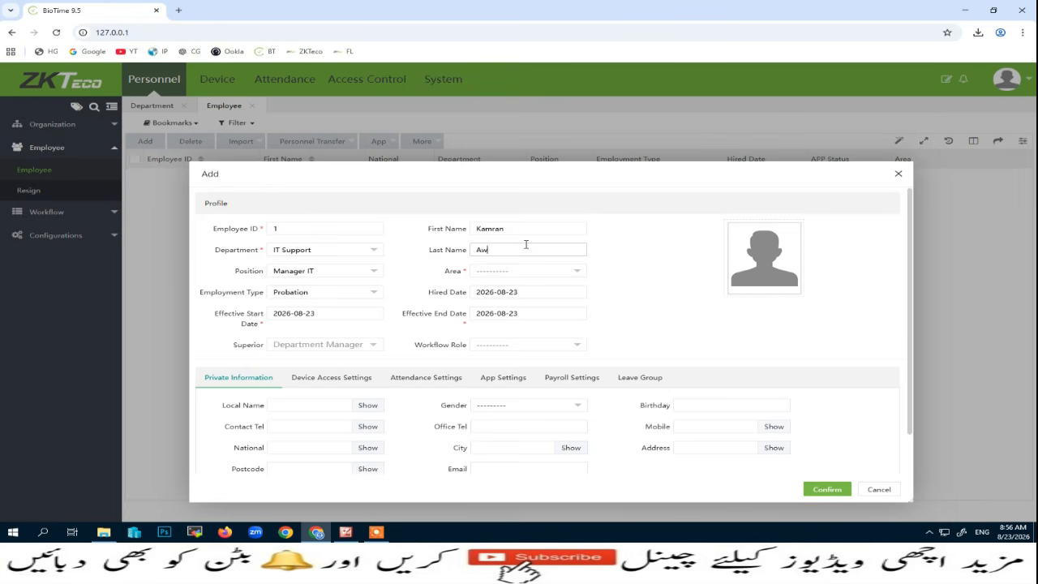
Step: Enter the employee's first and last names and assign the HO-Branch area
click(564, 272)
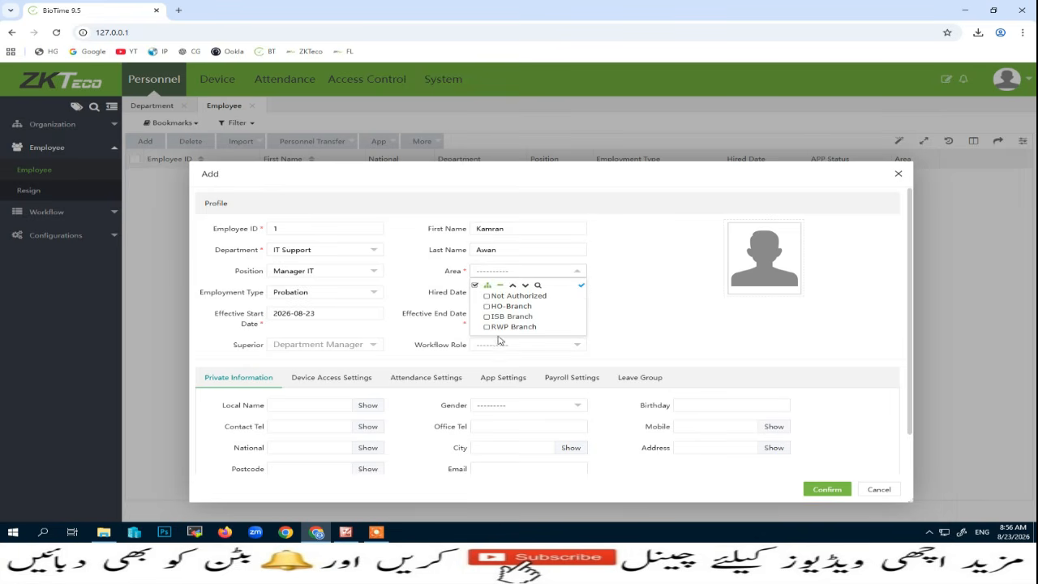
click(489, 308)
click(623, 322)
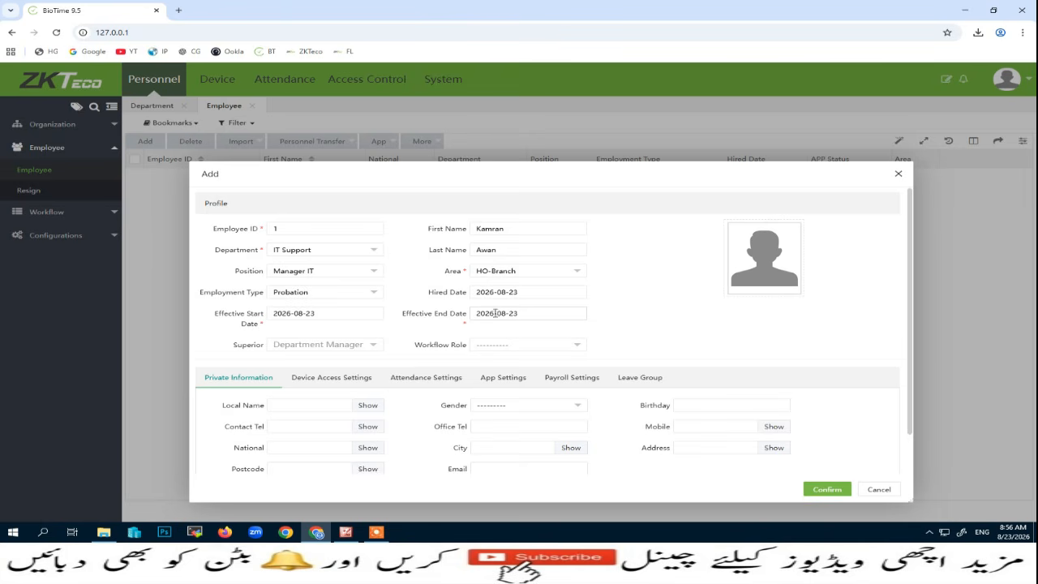
Step: Change the employment type to Official and fill in the employee's e-mail in the private information
click(366, 294)
click(333, 320)
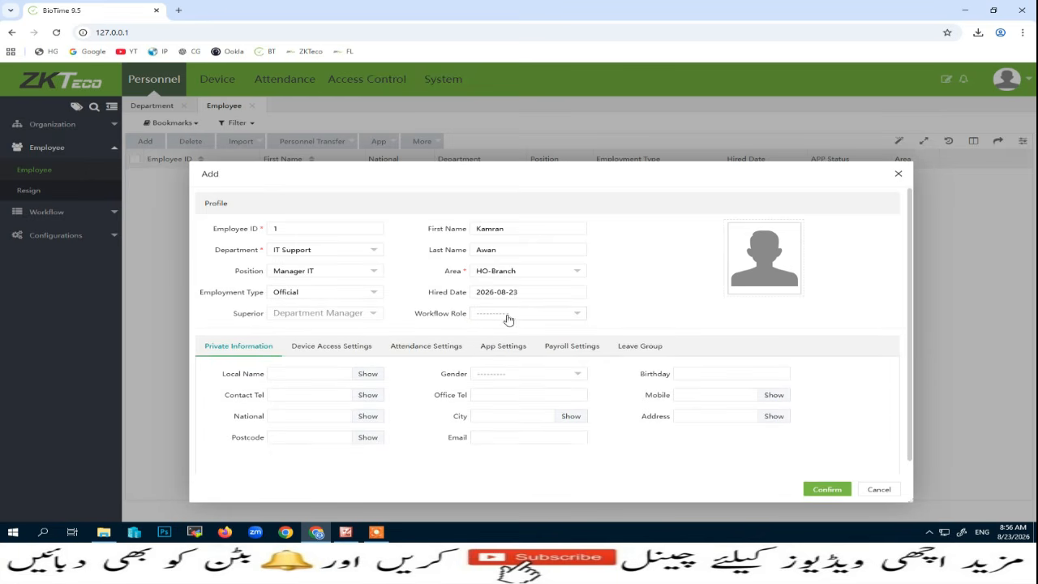
click(501, 435)
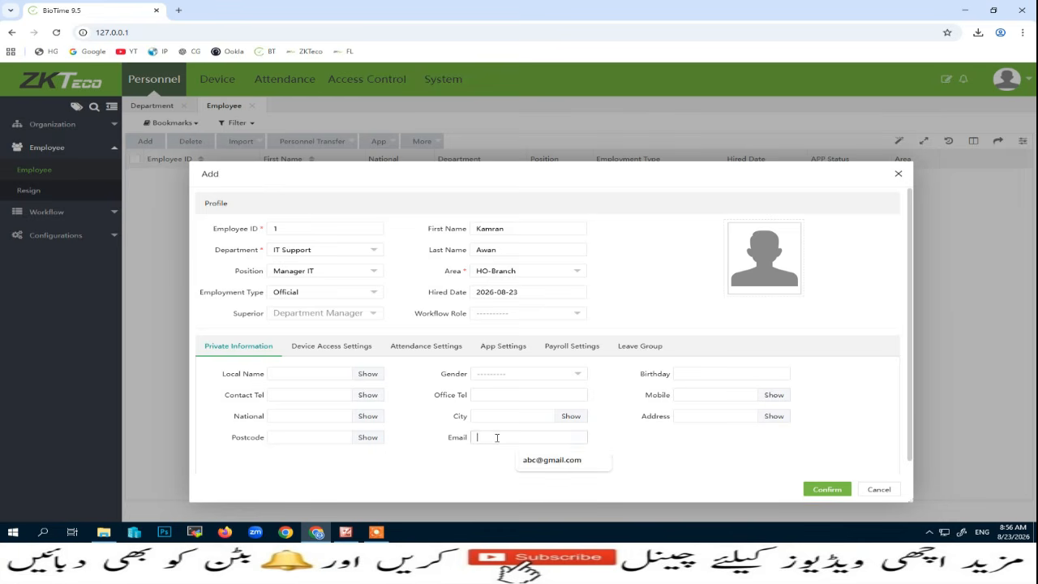
click(558, 464)
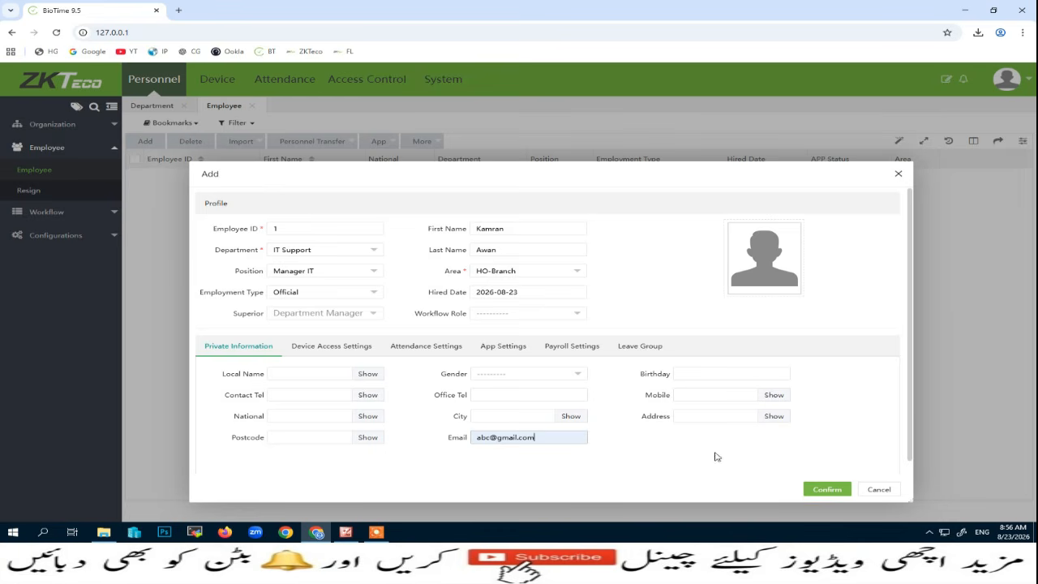
Step: Upload the JPEG image 1 from the Desktop as the employee's profile photo
click(776, 270)
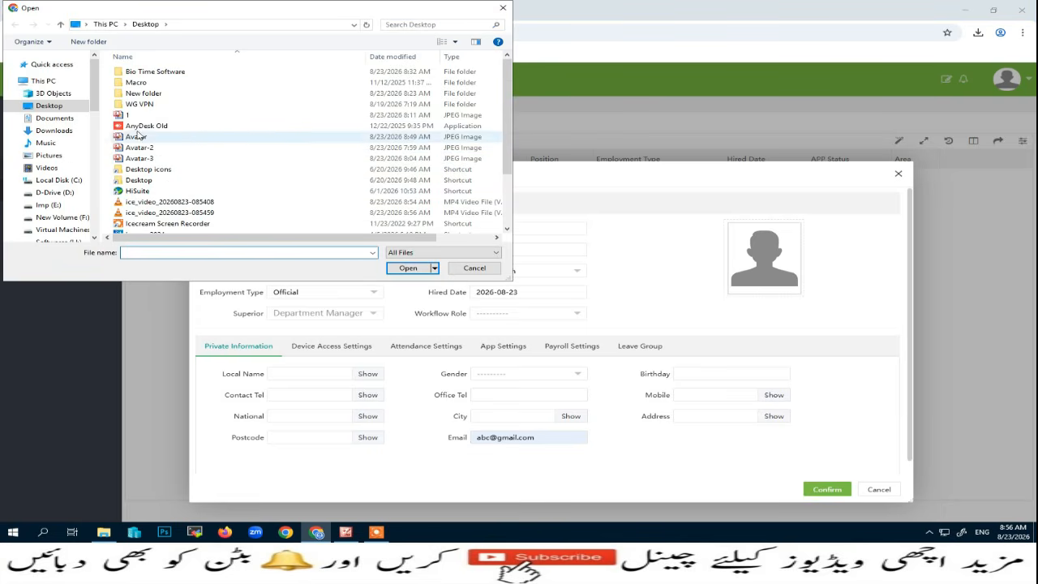
click(142, 116)
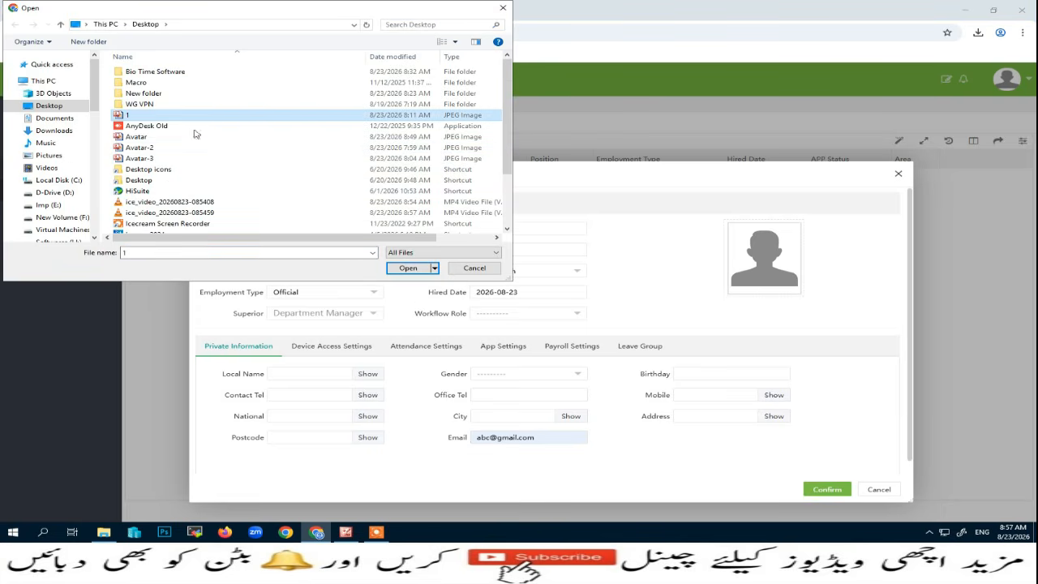
click(408, 269)
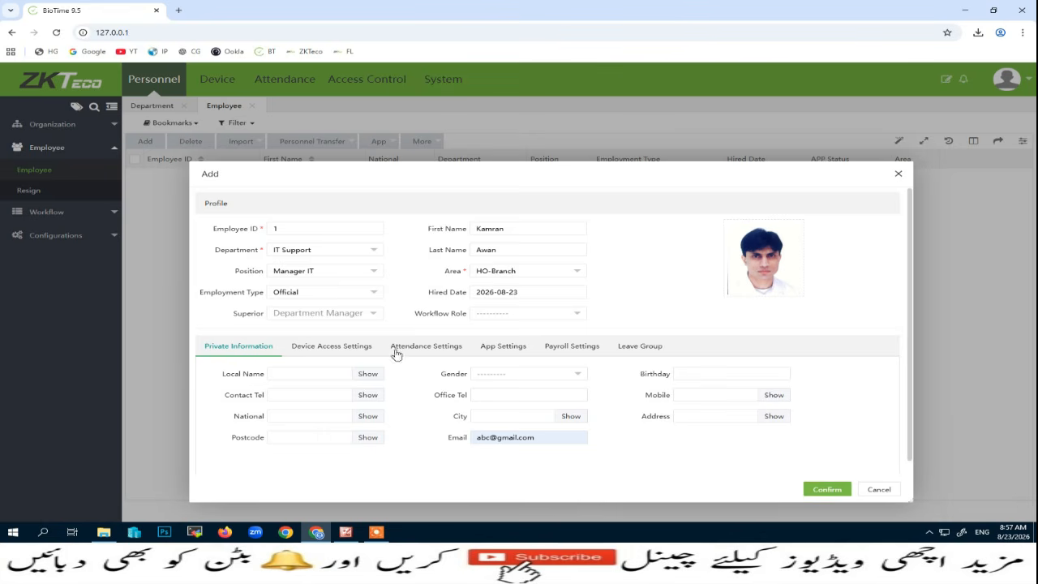
Step: Examine the available verify modes in the employee's device access settings, keeping Any selected
click(302, 354)
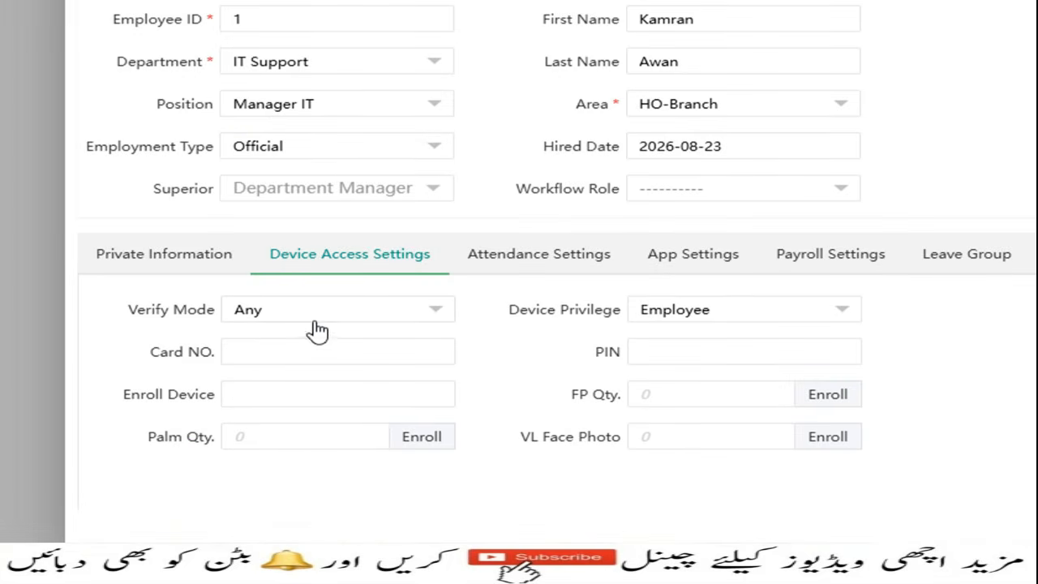
click(430, 321)
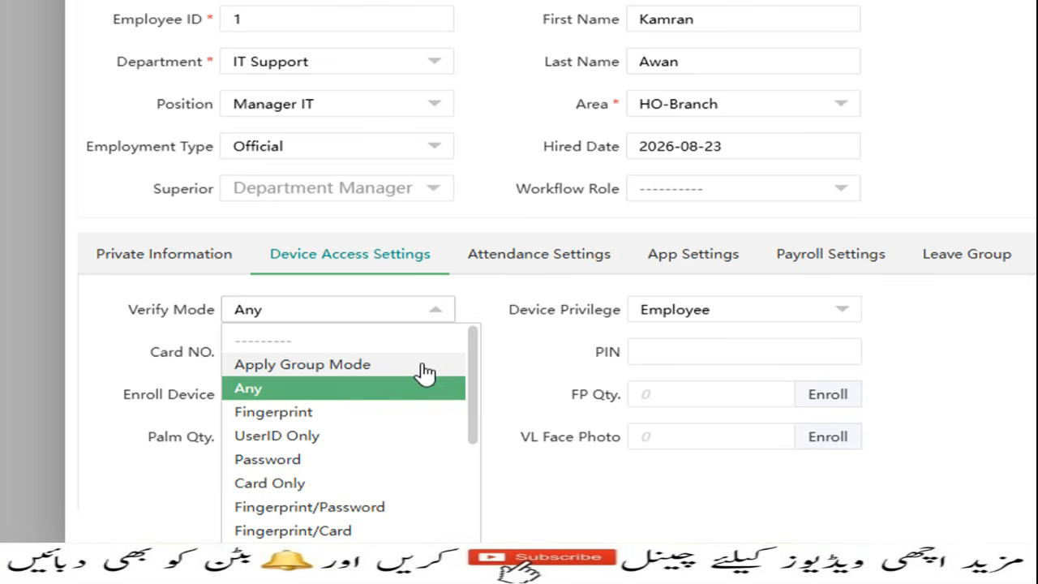
scroll(369, 414, down, 2)
scroll(363, 410, up, 1)
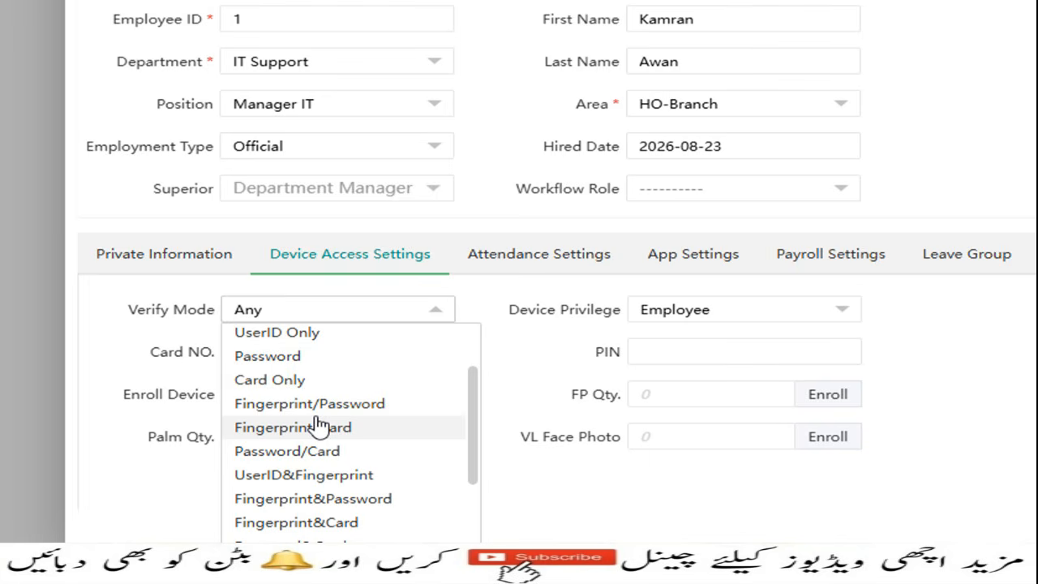
scroll(317, 422, down, 1)
scroll(337, 446, down, 3)
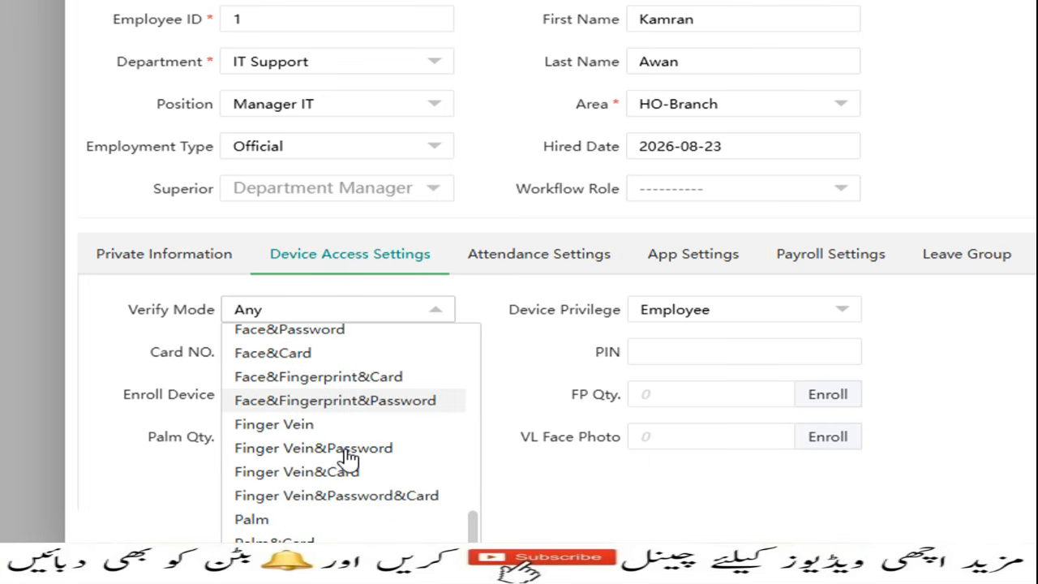
scroll(378, 458, down, 1)
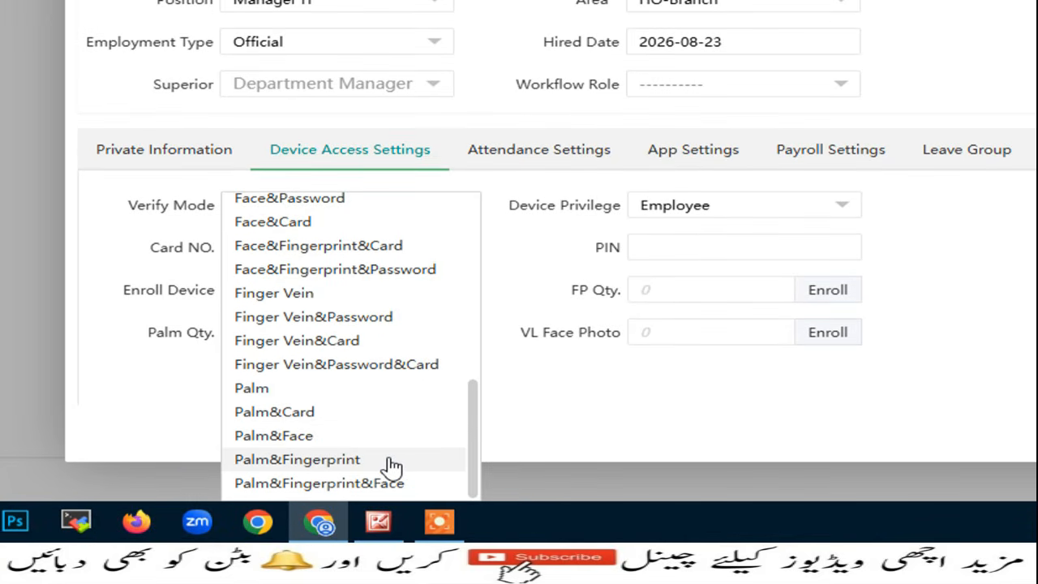
scroll(392, 469, up, 8)
click(288, 213)
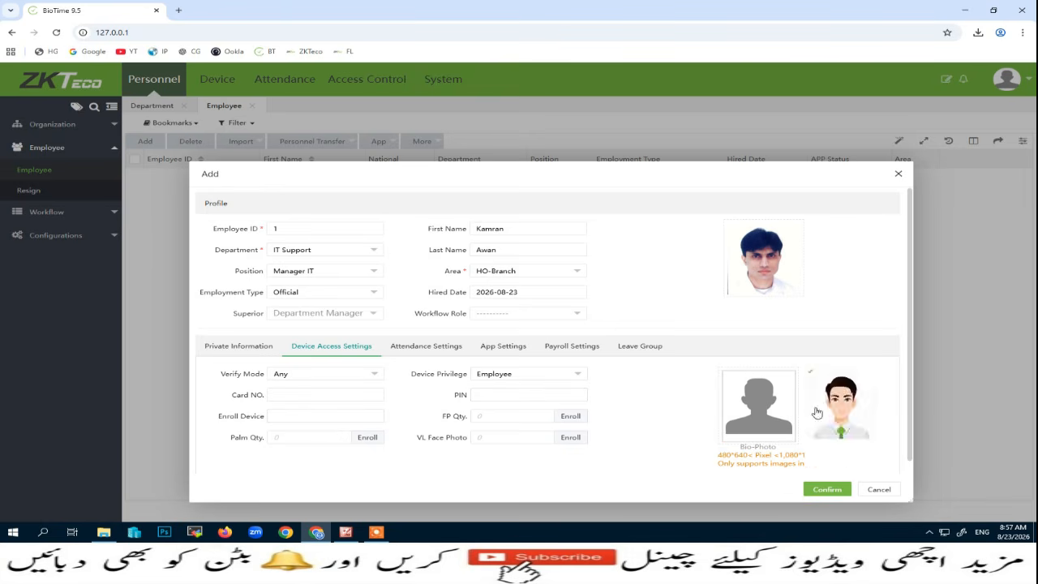
click(765, 417)
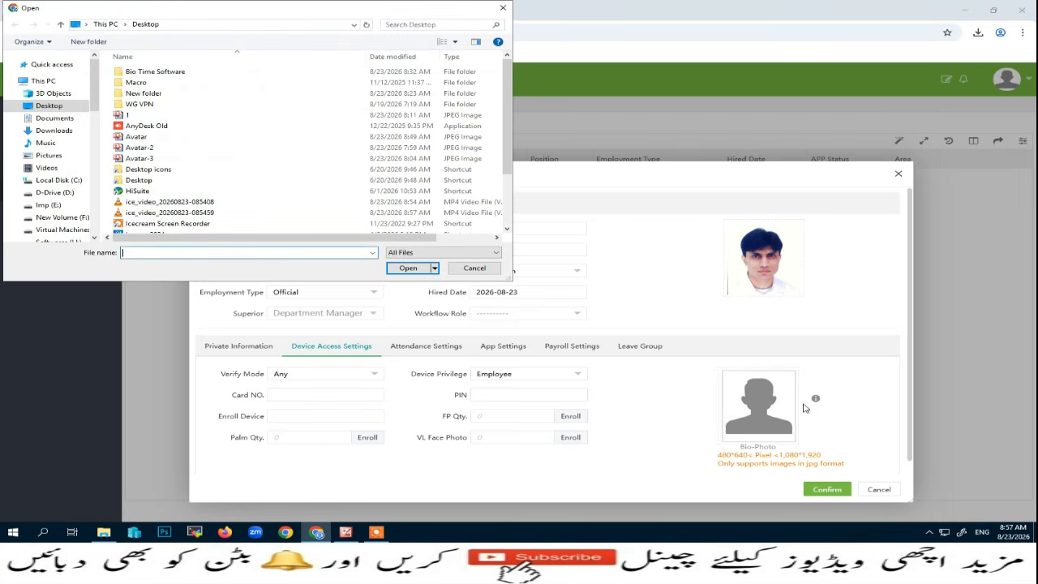
click(474, 268)
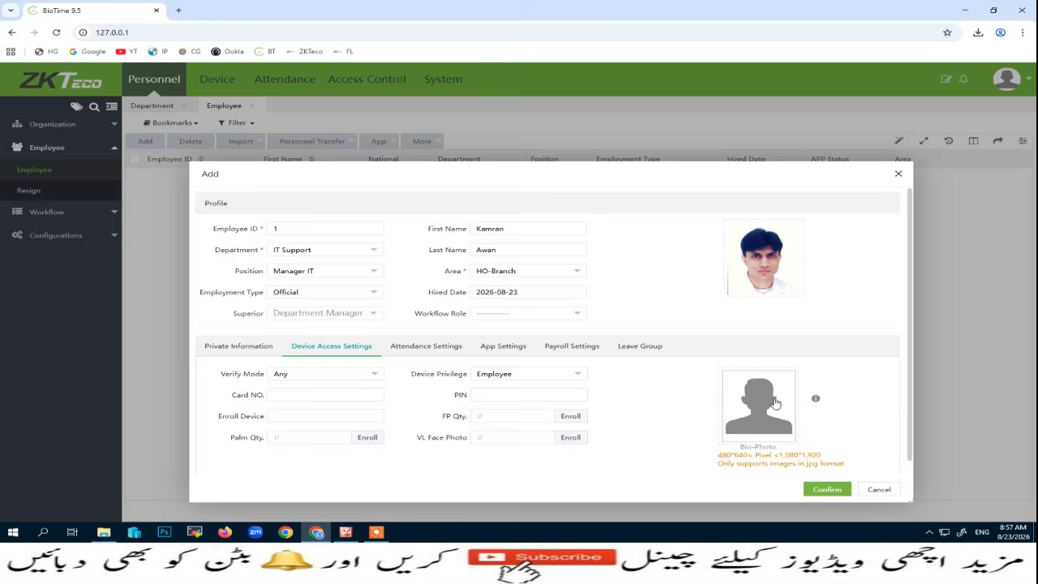
click(775, 401)
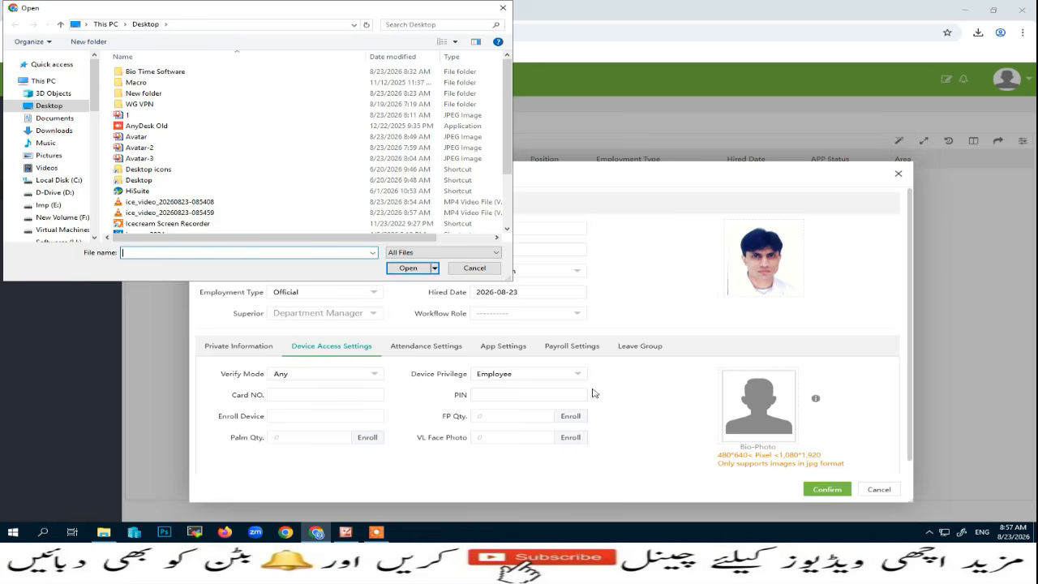
click(494, 267)
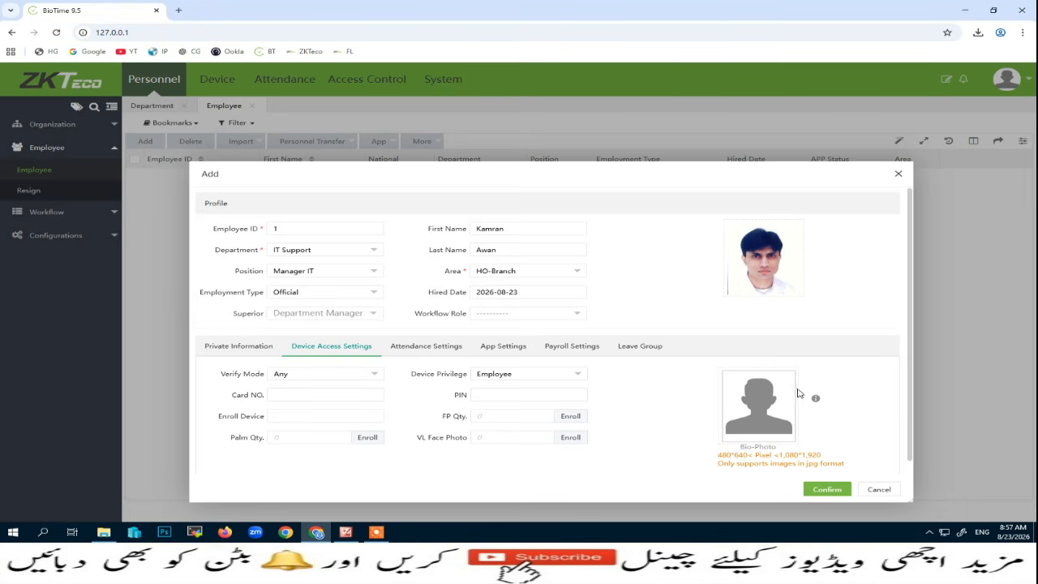
Step: Save the new employee record and select it in the employee list
click(827, 489)
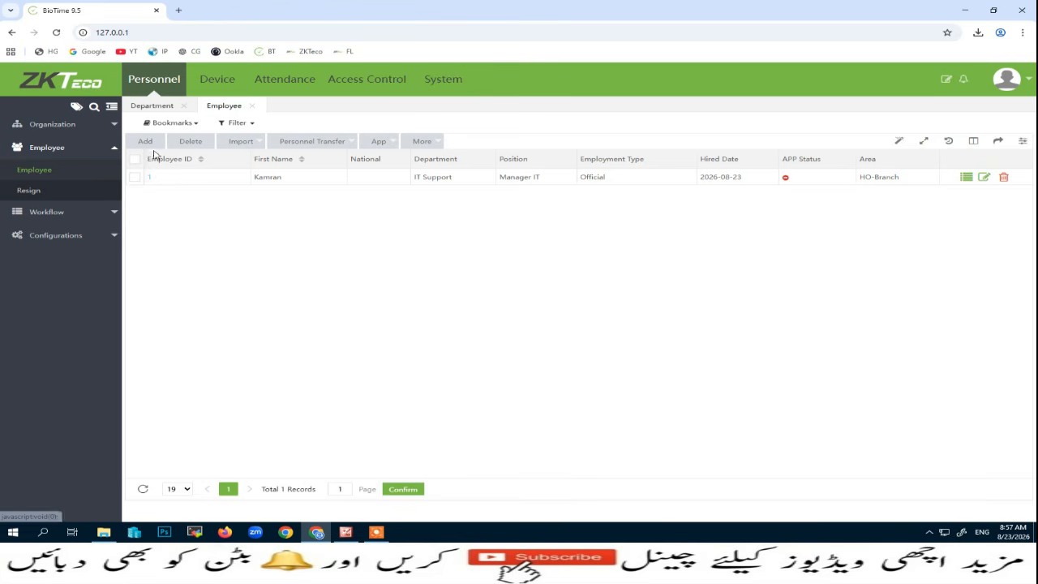
click(135, 178)
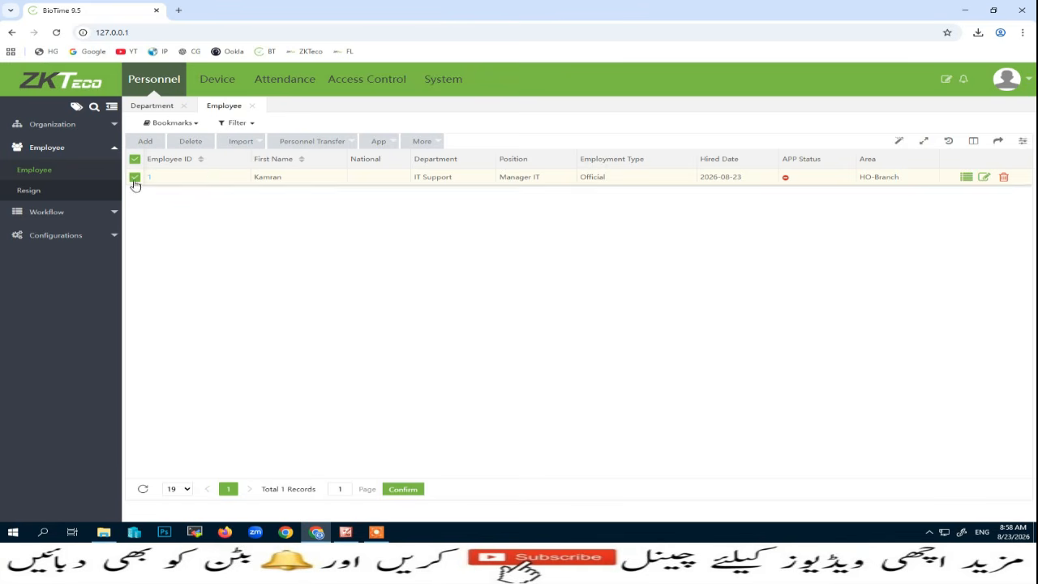
Step: Start an employee import and add First Name and Last Name to the template fields
click(261, 144)
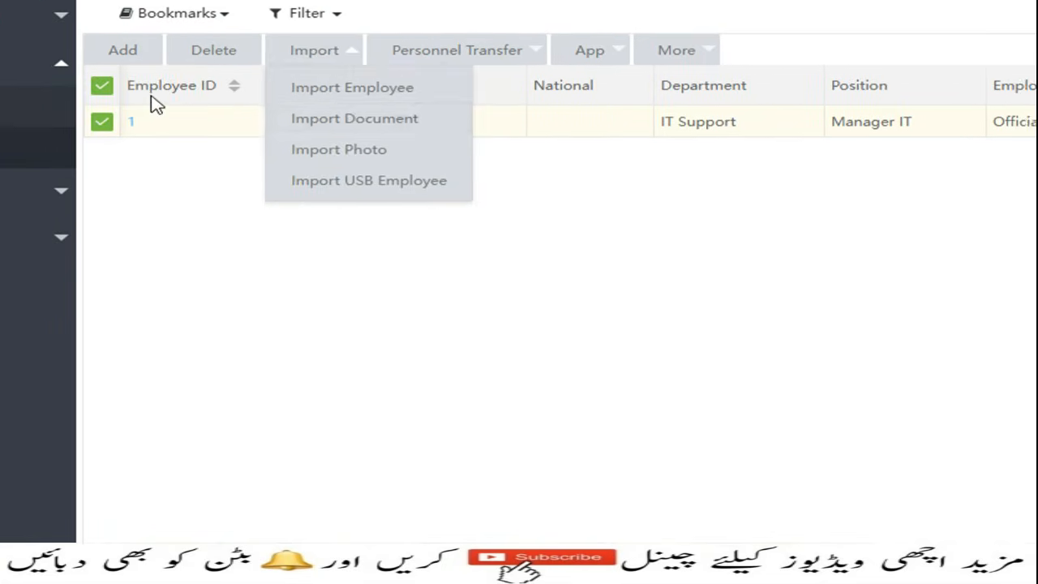
click(346, 57)
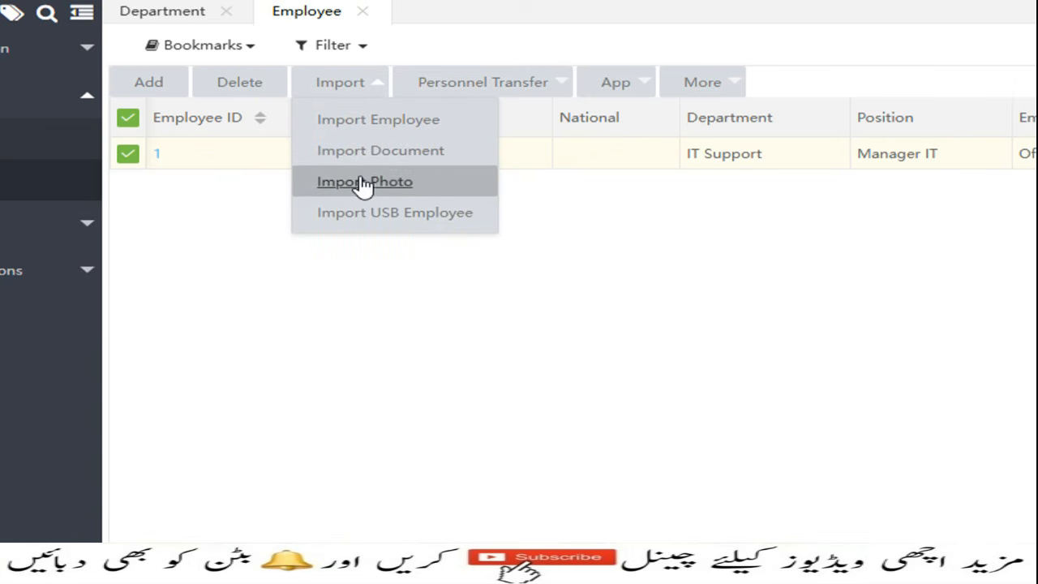
click(387, 122)
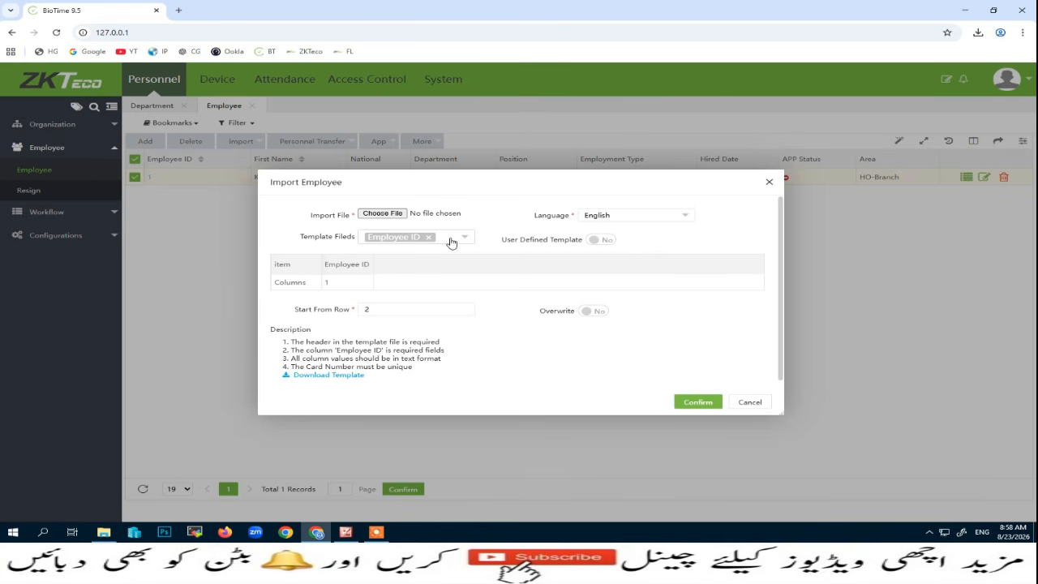
click(451, 242)
click(370, 271)
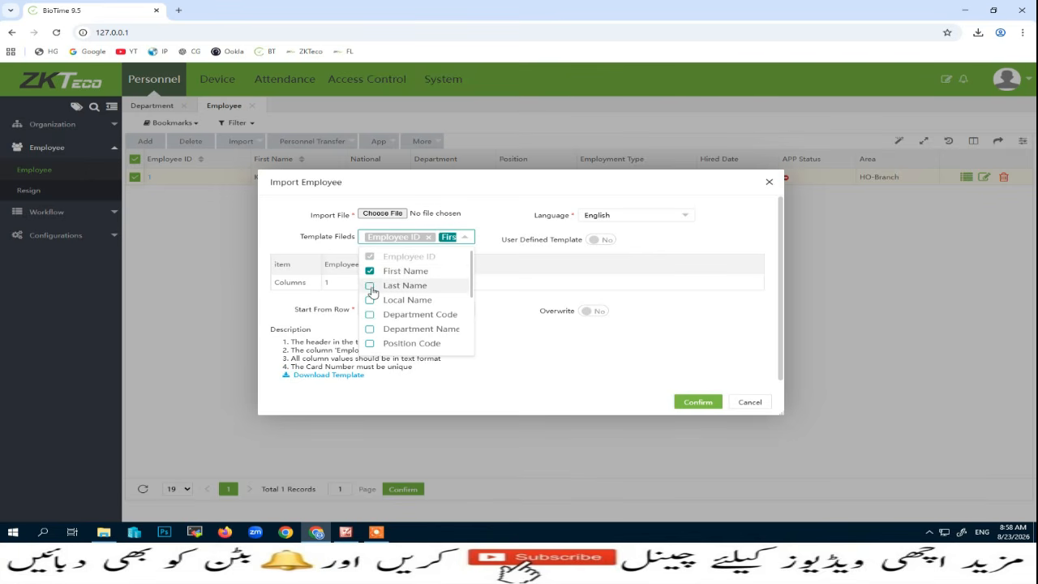
click(372, 288)
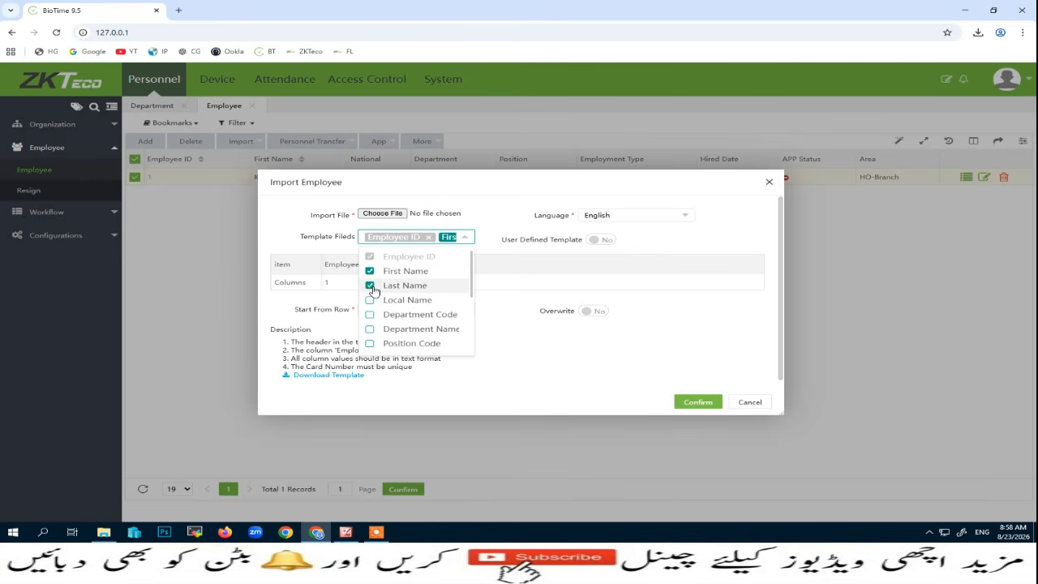
click(524, 335)
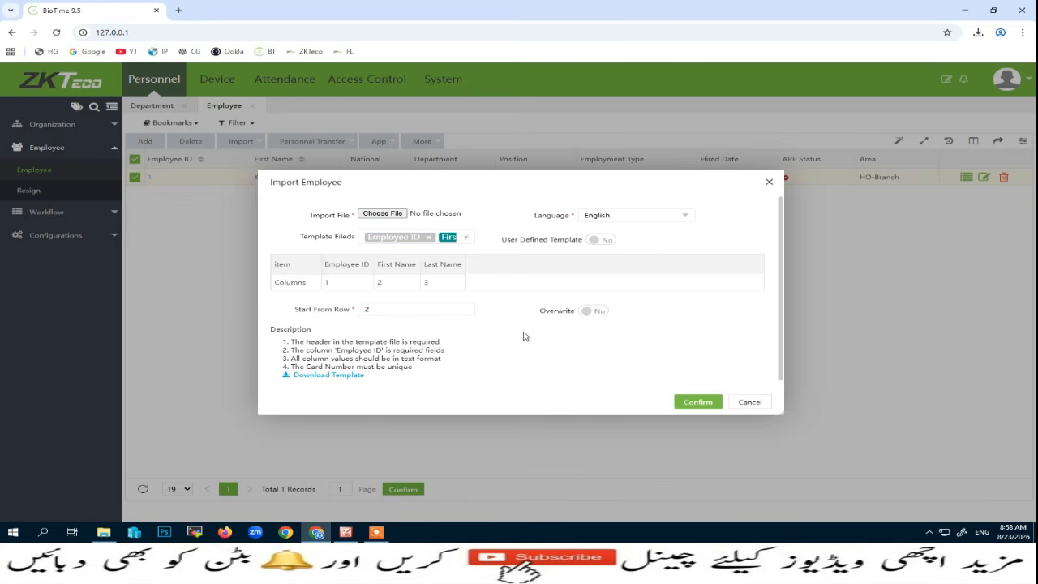
Step: Download the import template and open Employee.xls in Excel for editing, accepting the file format warning
click(313, 377)
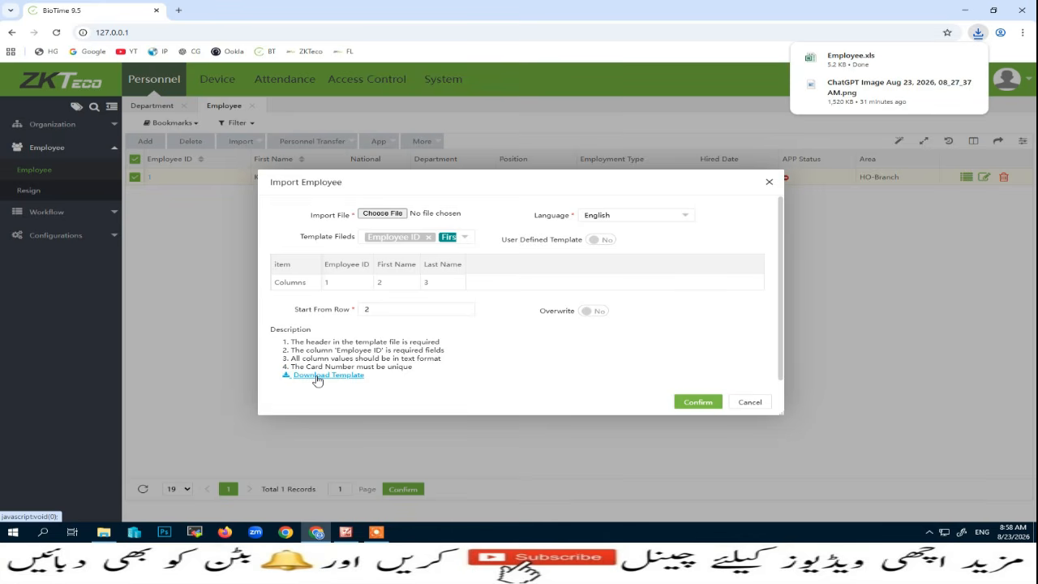
click(966, 58)
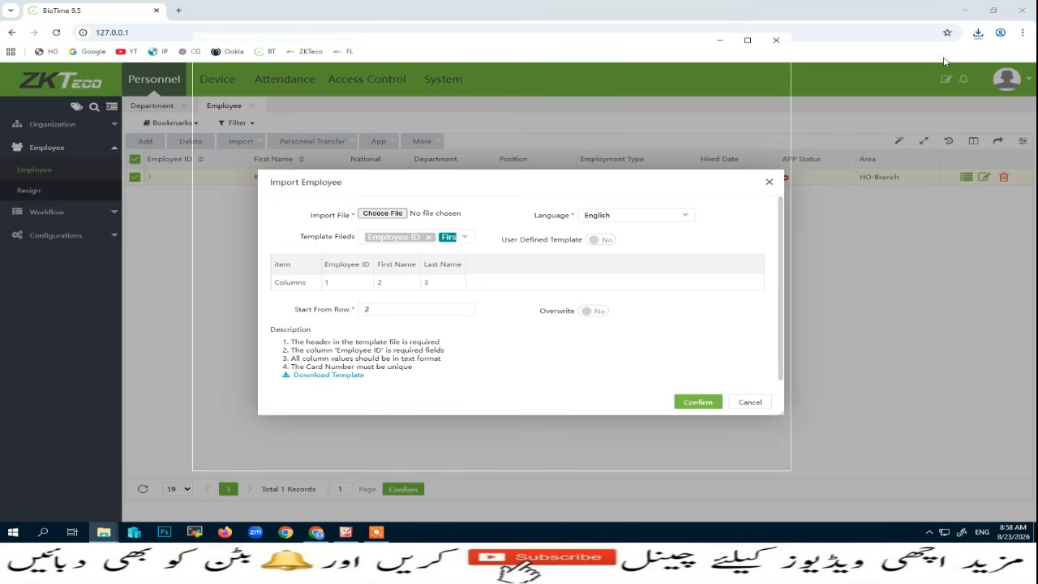
double_click(398, 394)
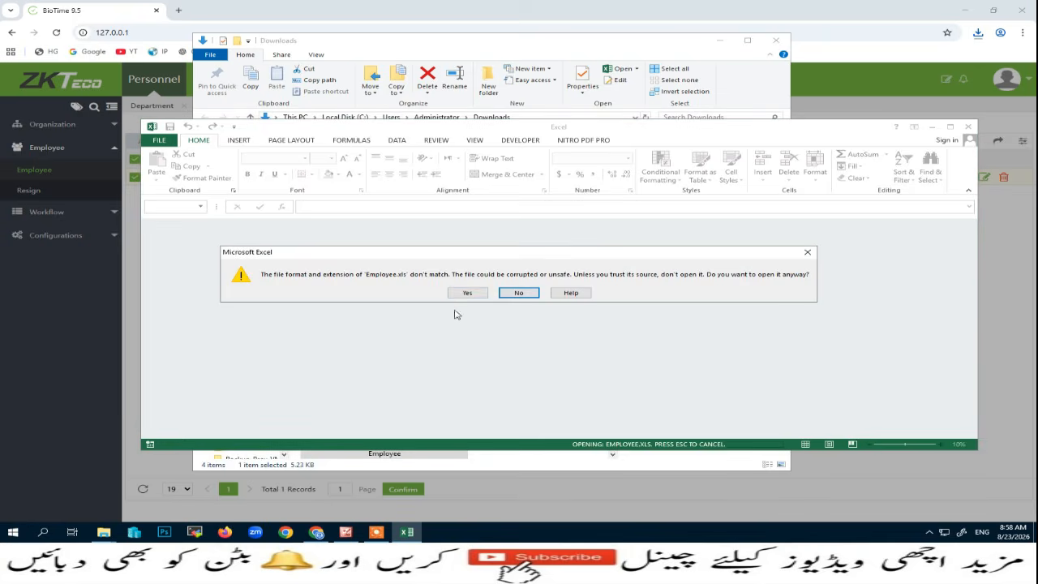
click(466, 294)
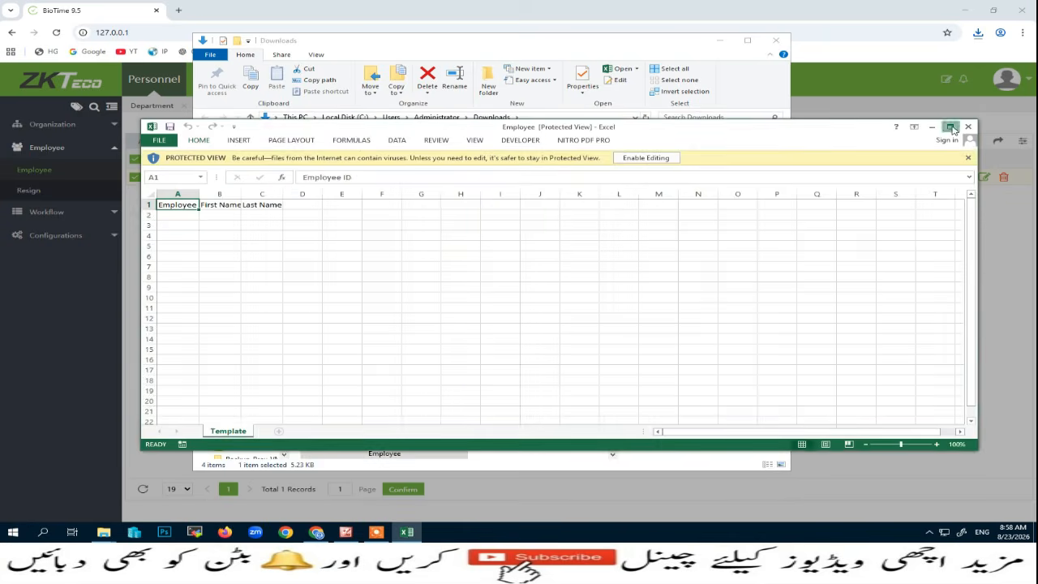
click(951, 127)
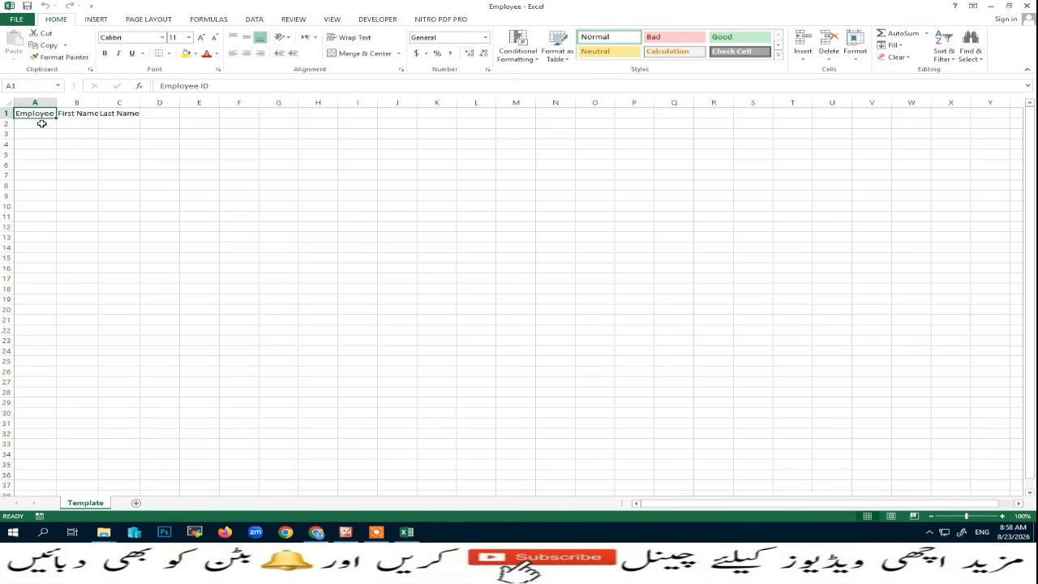
Step: Enter the employee IDs 2, 3, 4 and 5 in cells A2 to A5 of the template
click(41, 124)
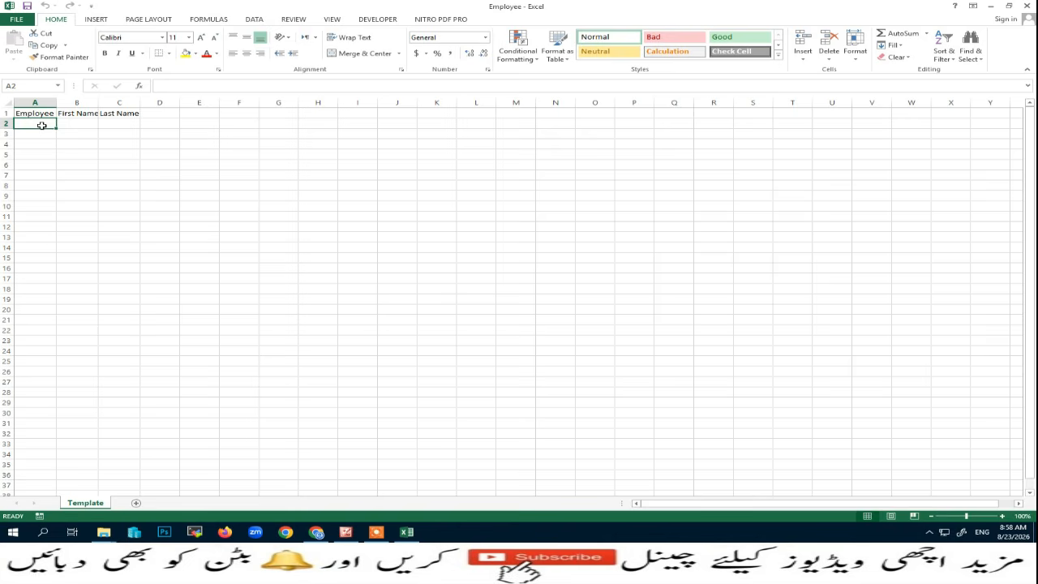
text(2)
key(Return)
text(3)
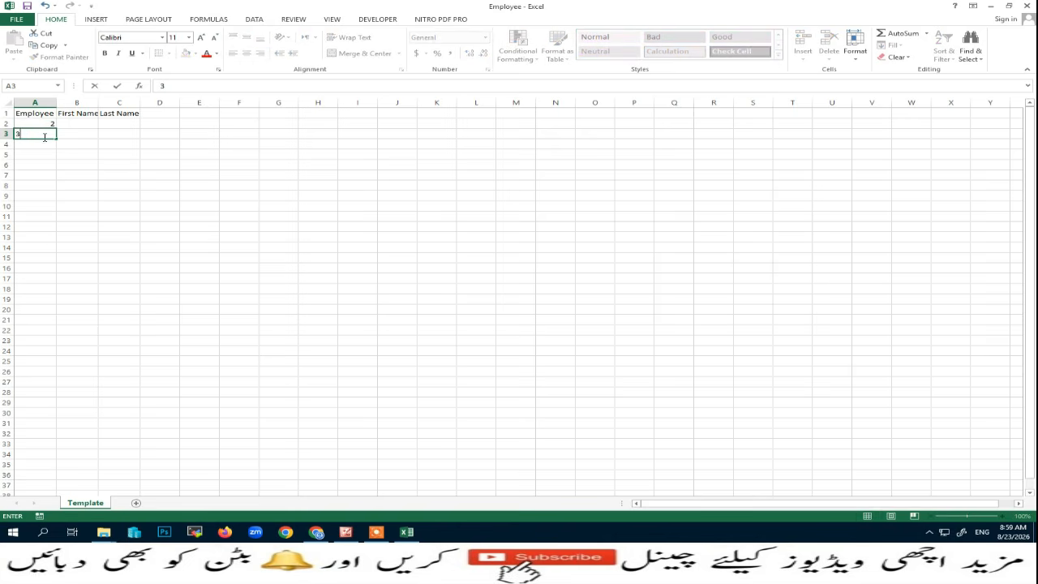
key(Return)
text(4)
key(Return)
text(5)
Step: Fill in the employees' first names in cells B2 to B5 of the template
click(82, 122)
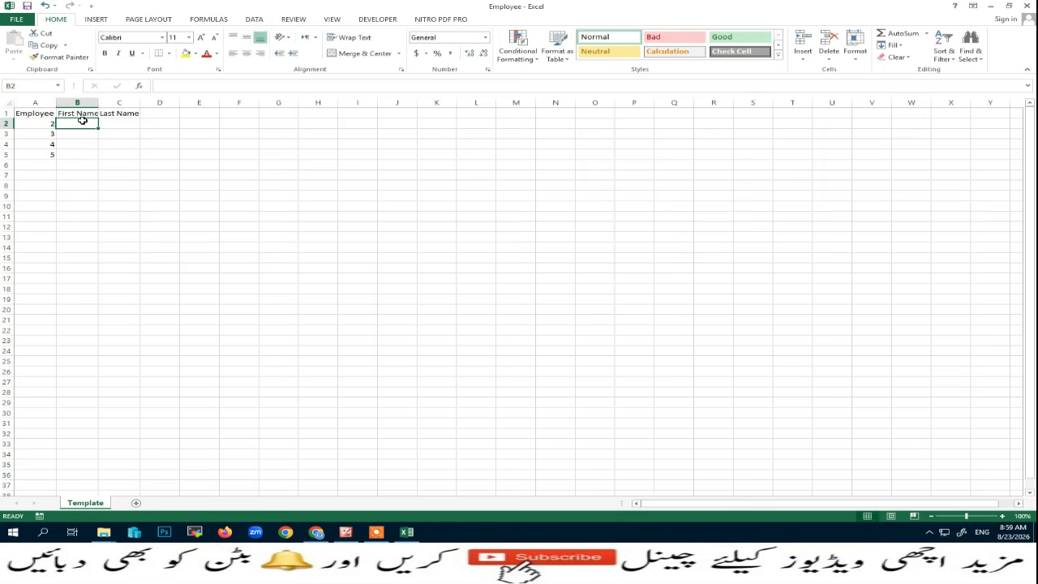
text(Bila)
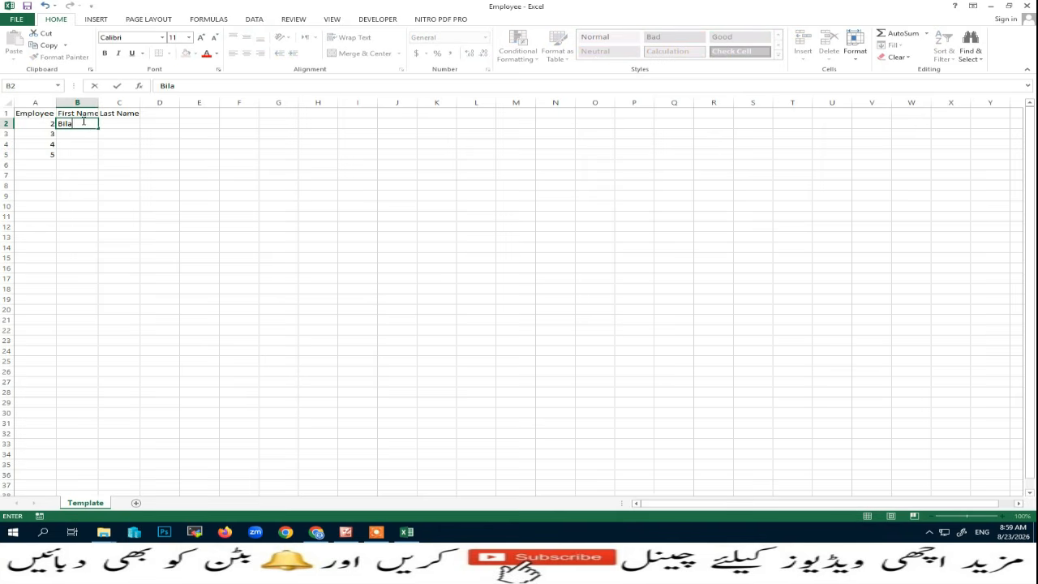
text(l)
key(Tab)
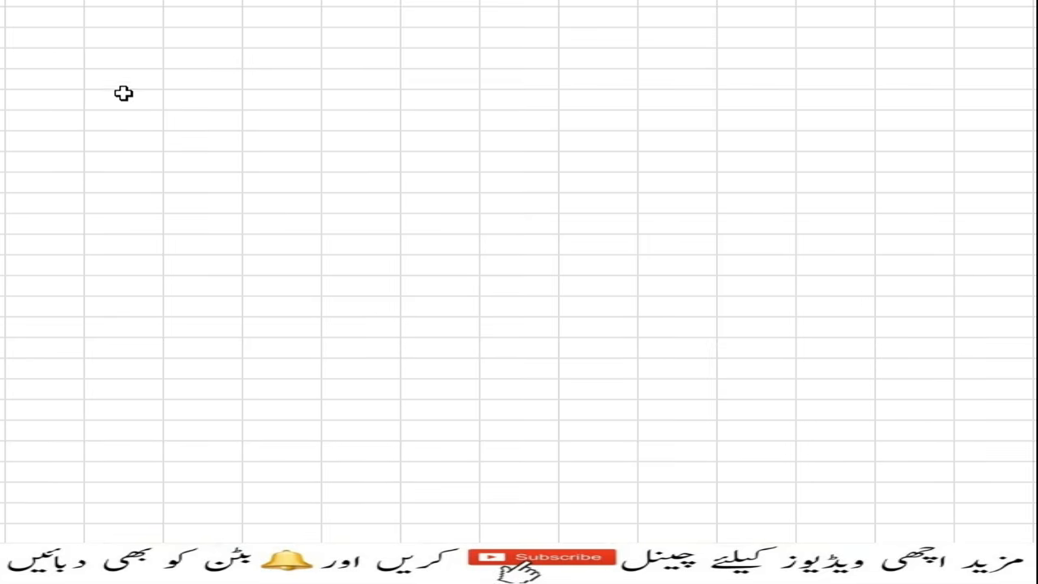
click(142, 91)
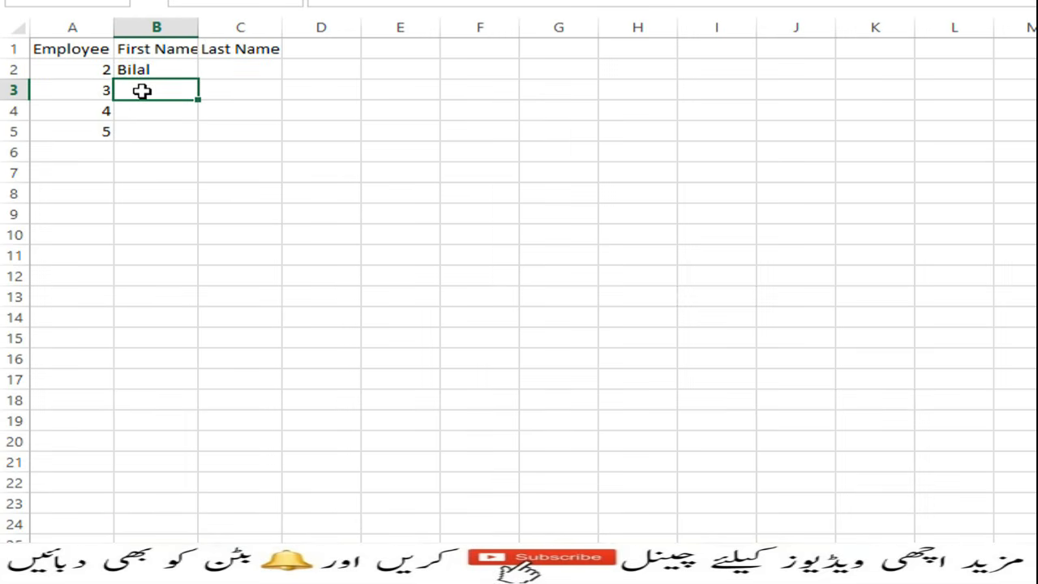
text(Azmat)
key(Return)
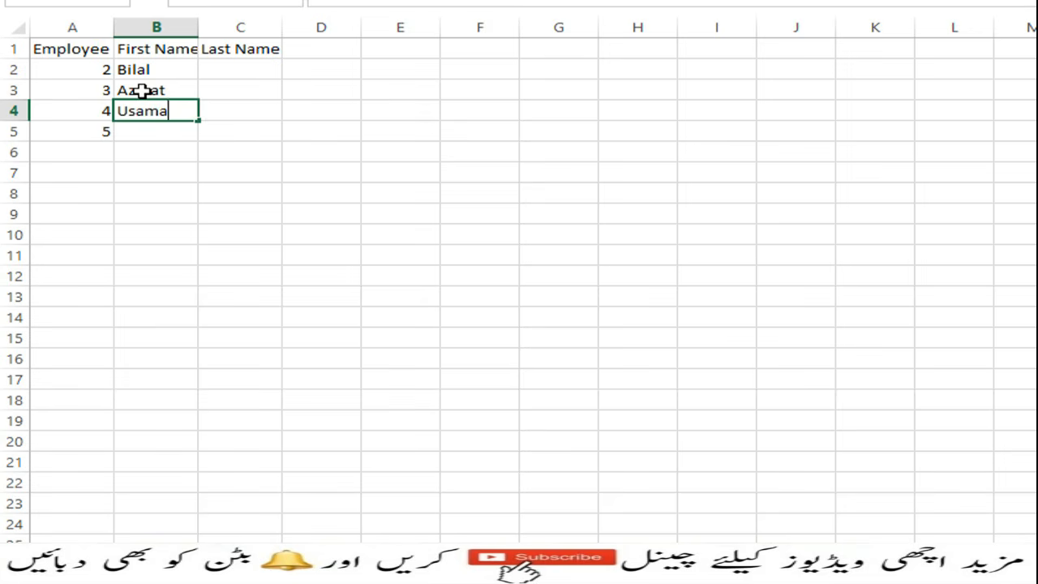
text(Usama)
key(Return)
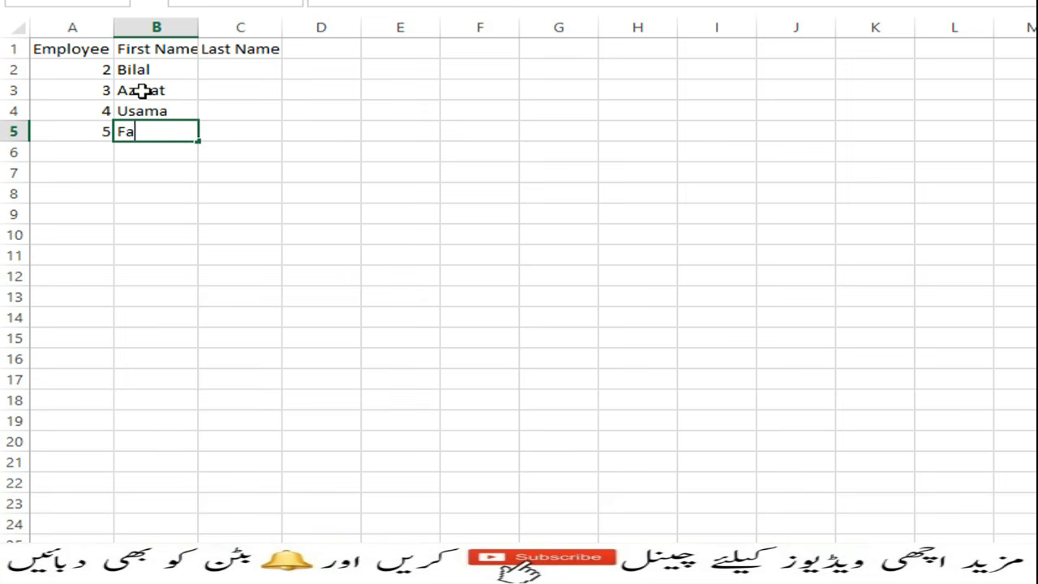
Step: Enter ZKTeco as the last name in cells C2 to C5, then save and close the workbook
click(228, 69)
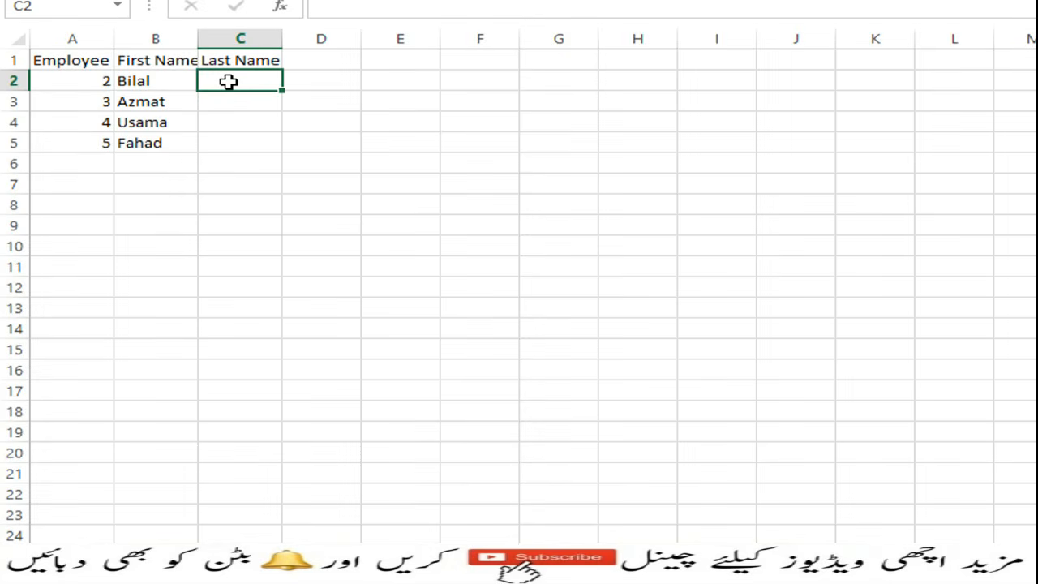
text(ZKTeco)
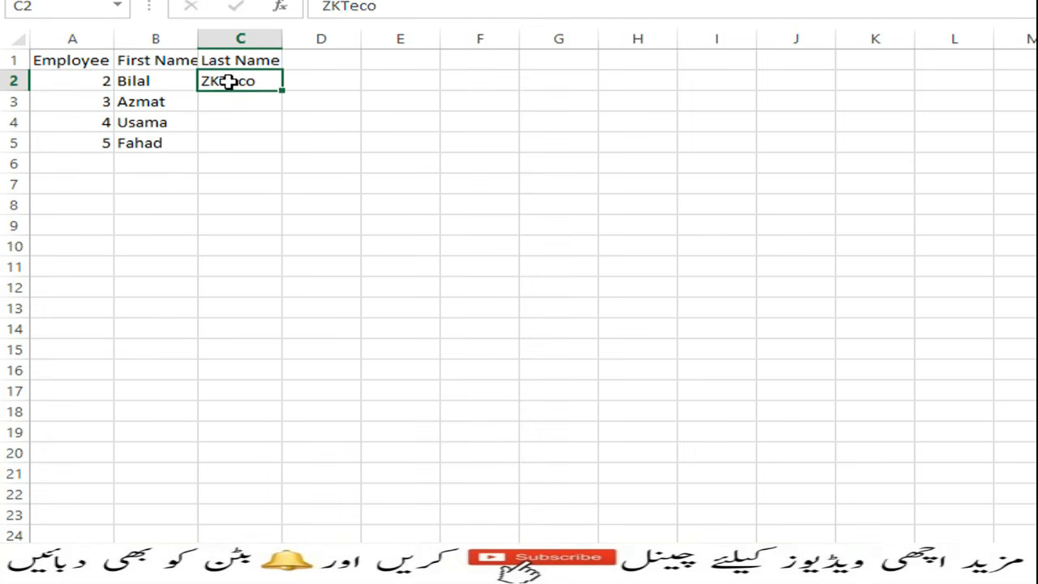
key(Return)
text(ZKTeco)
key(Return)
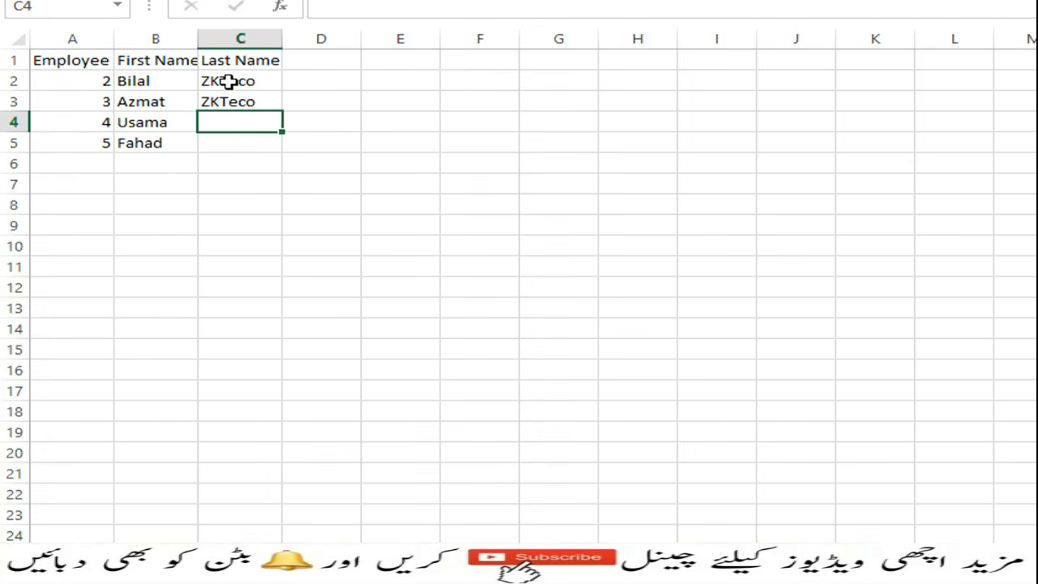
text(ZKTeco)
key(Return)
key(ctrl+d)
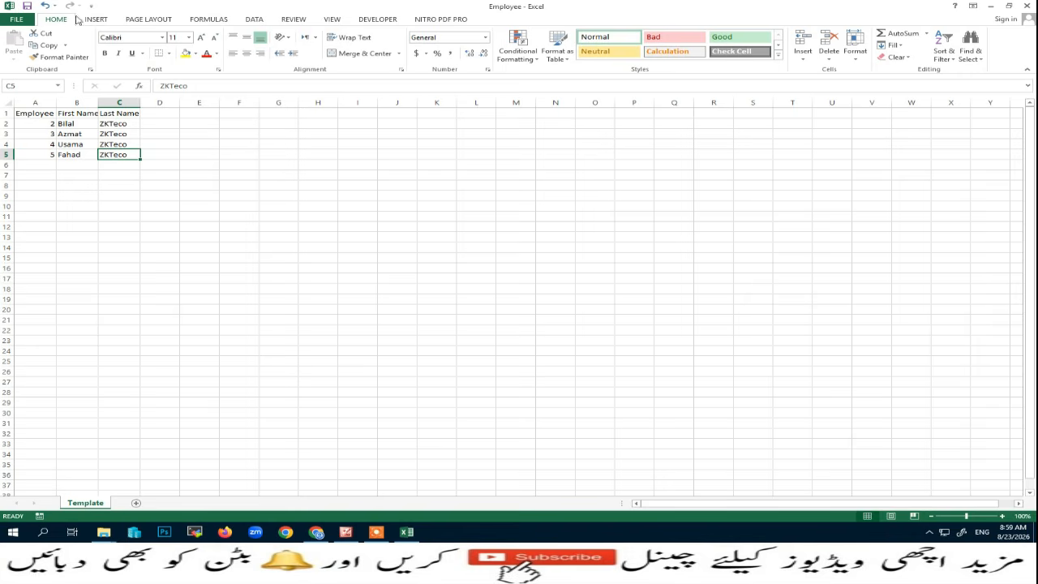
click(1027, 5)
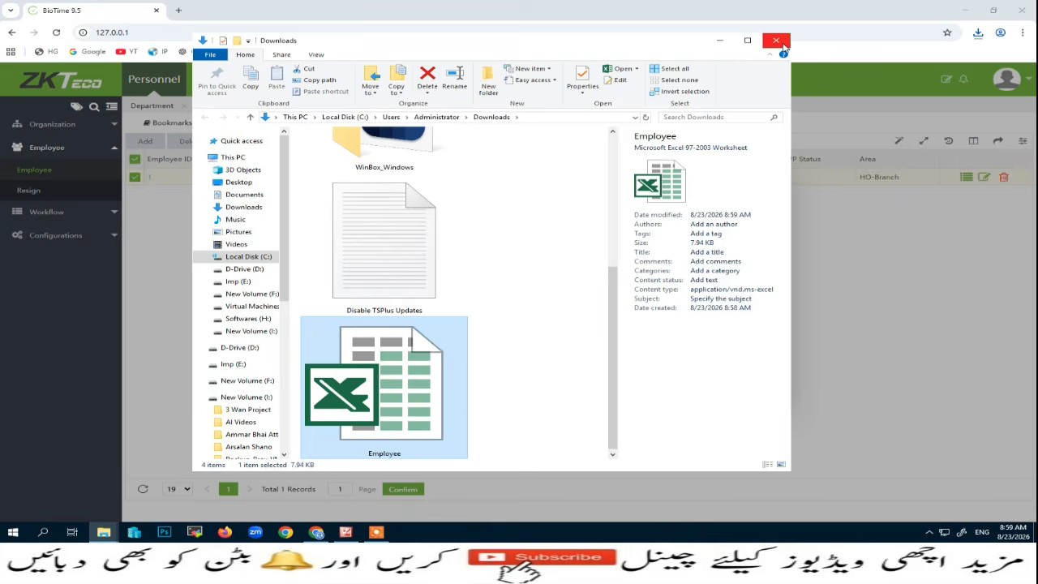
Step: Close the Downloads folder window and import the employees from Employee.xls in Downloads
click(780, 43)
click(379, 215)
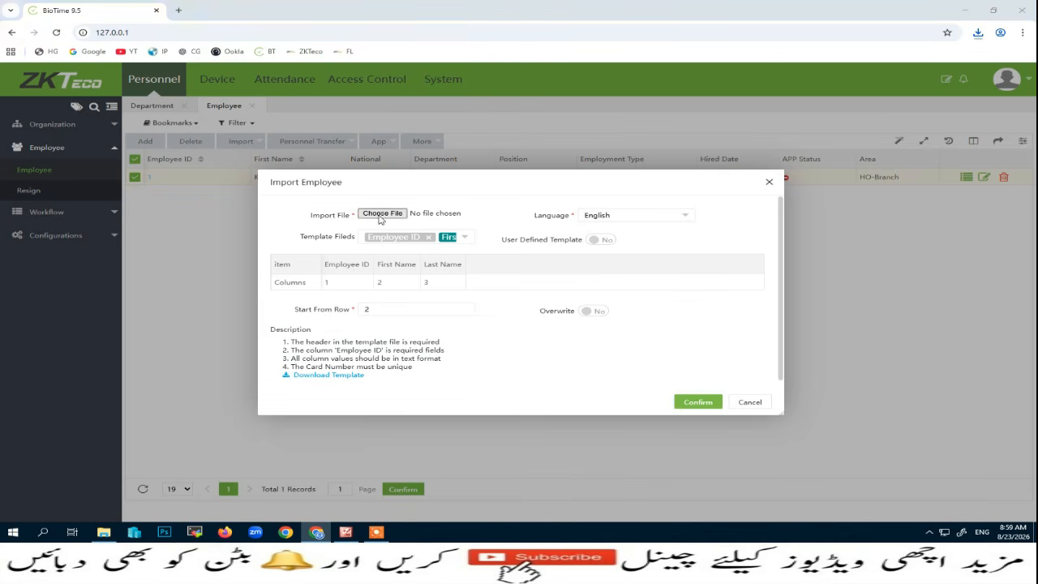
click(53, 131)
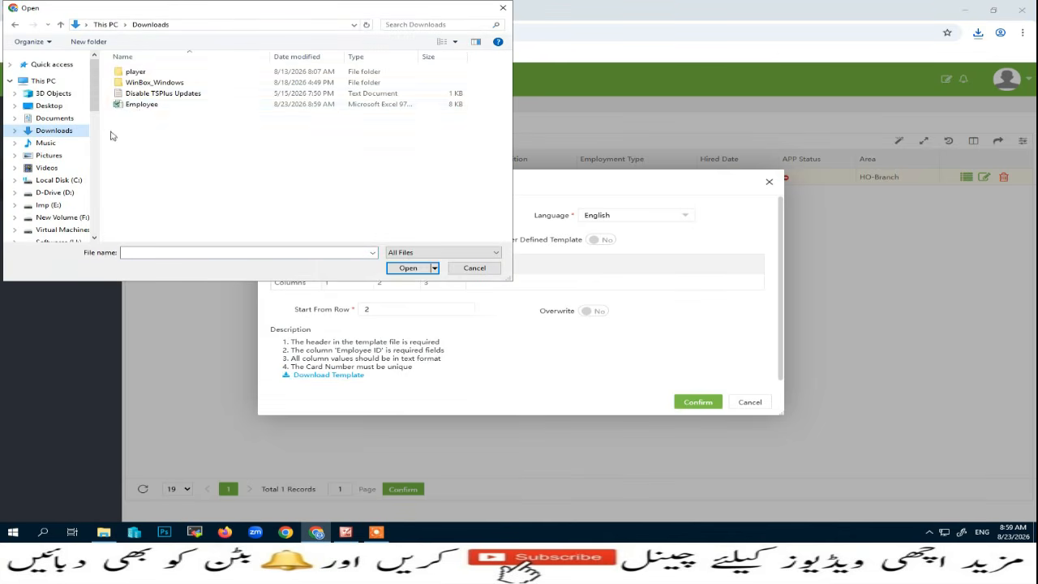
click(140, 105)
click(415, 268)
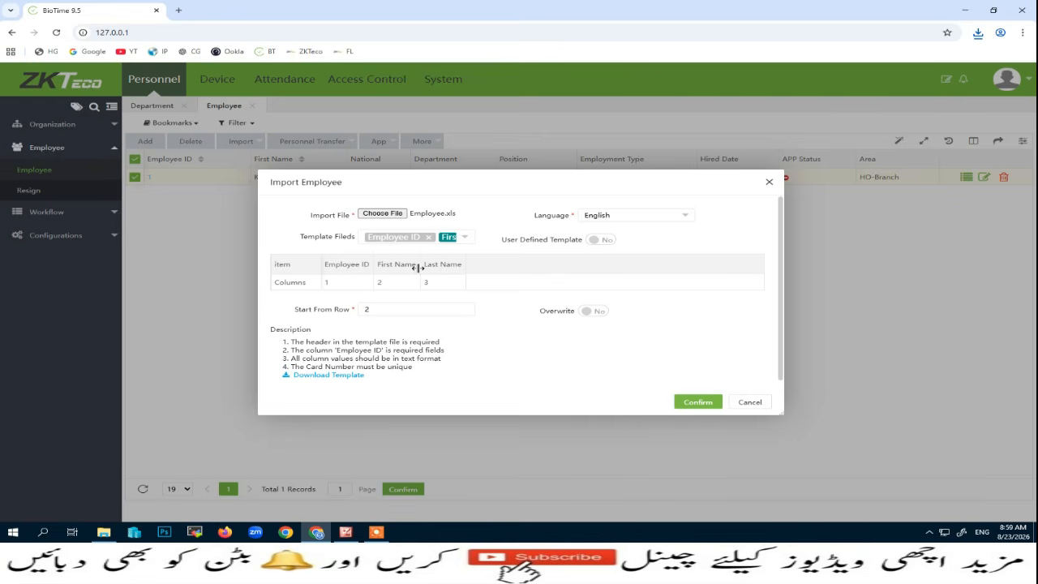
click(696, 402)
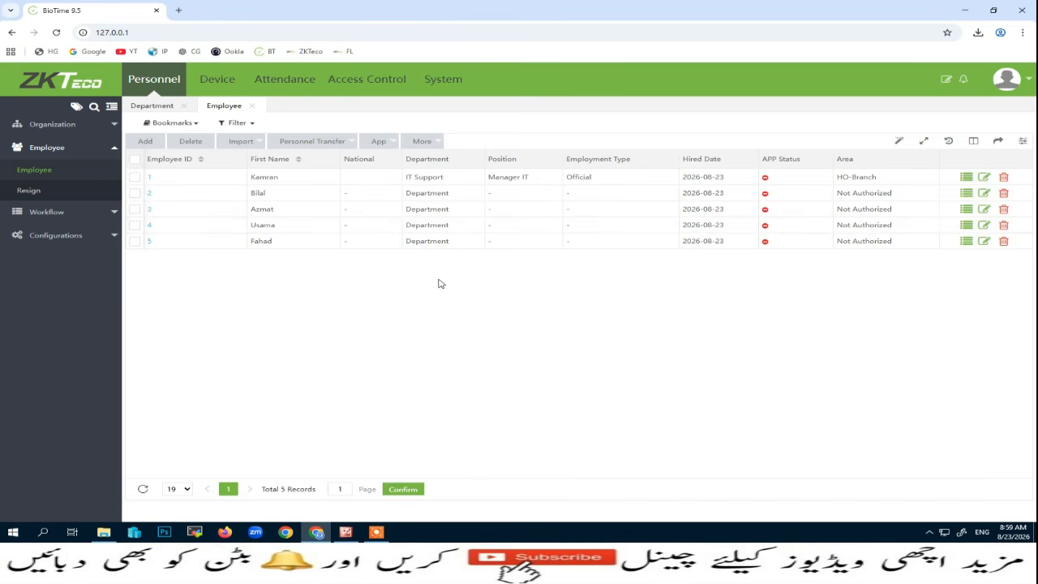
Step: Transfer the four imported employees with IDs 2 to 5 to the IT Support department
click(134, 193)
click(135, 211)
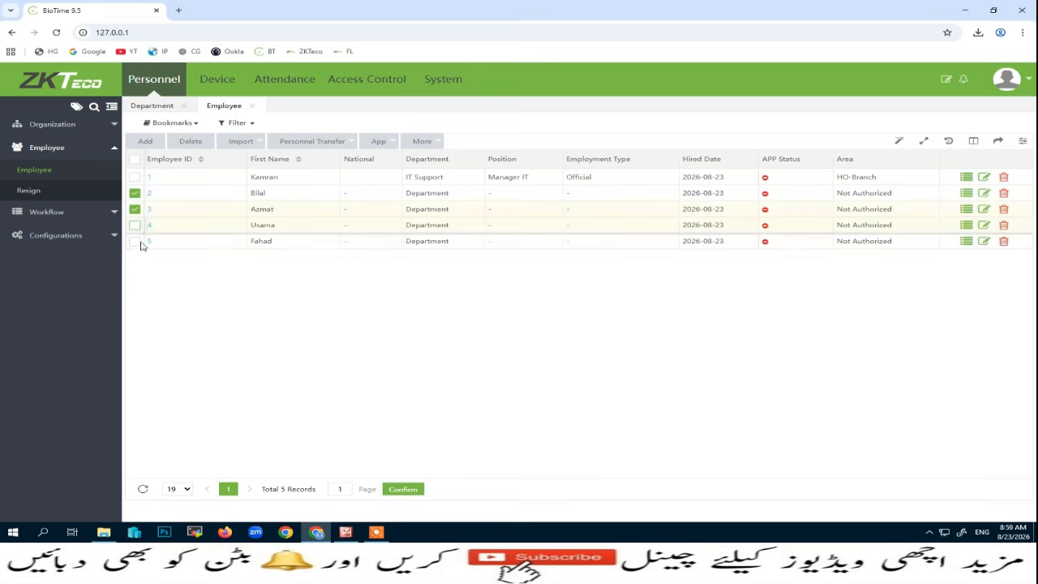
click(135, 226)
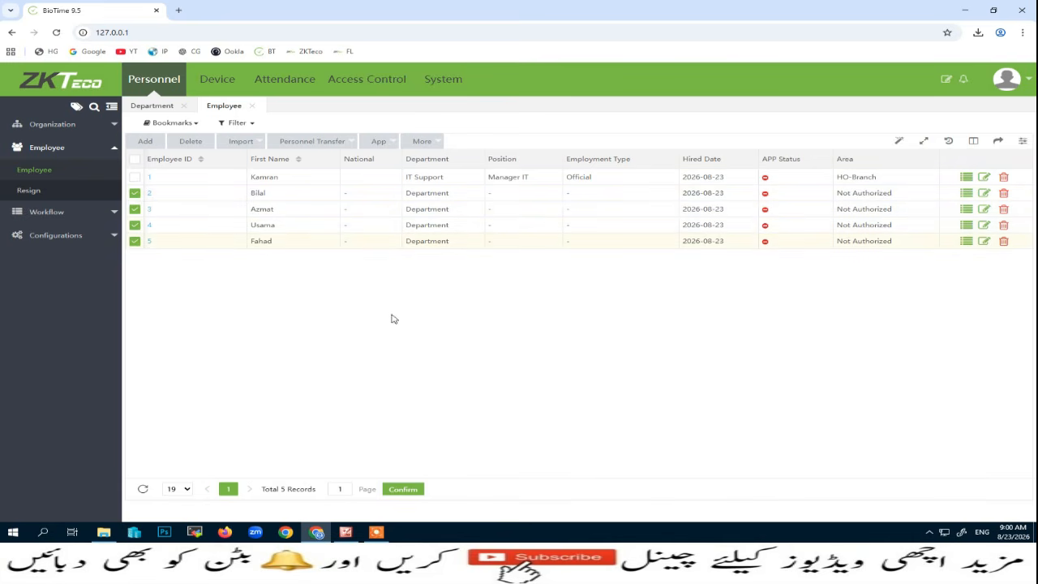
click(344, 142)
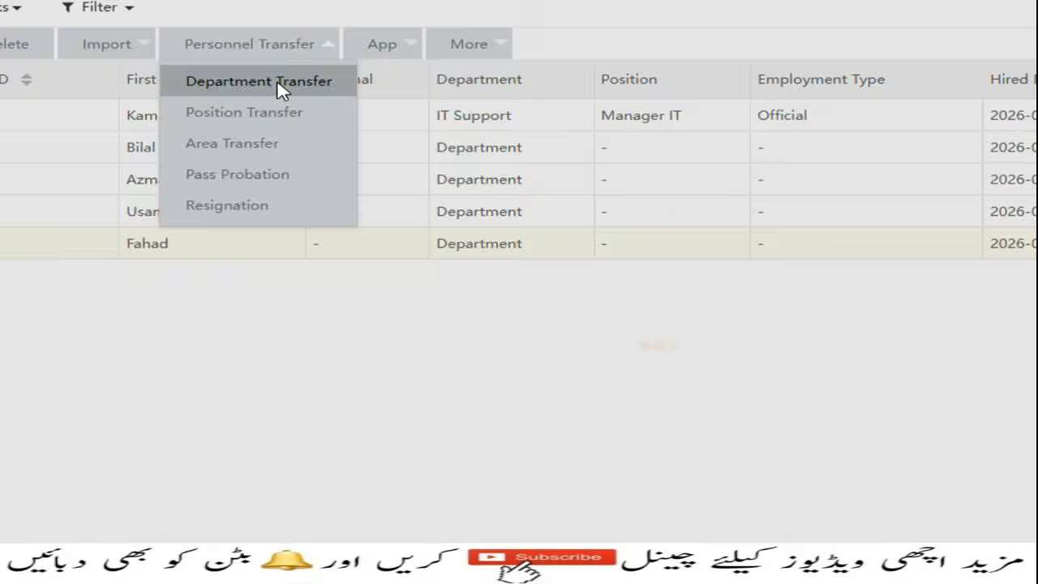
click(279, 85)
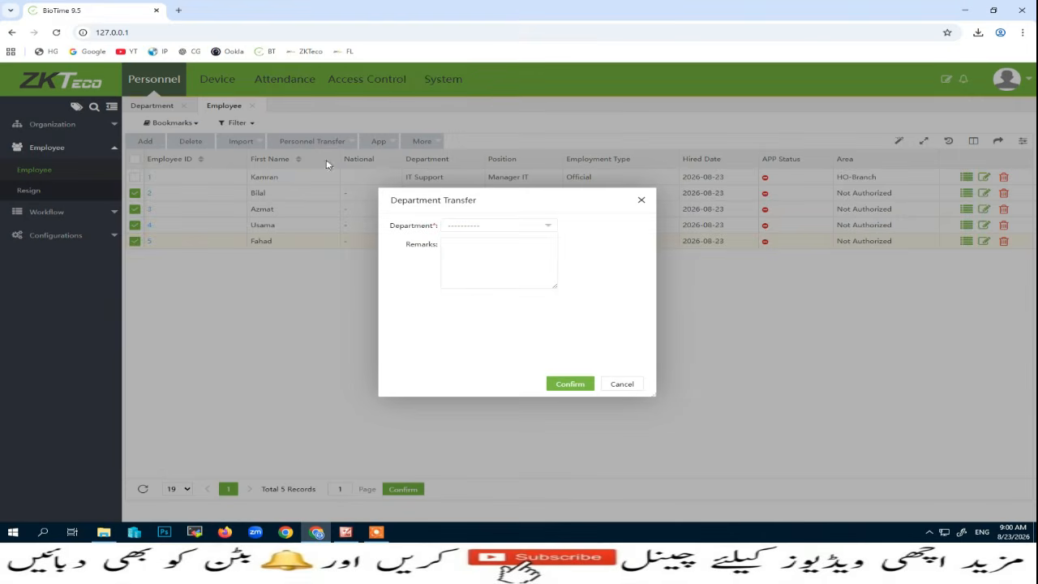
click(548, 225)
click(473, 281)
click(572, 384)
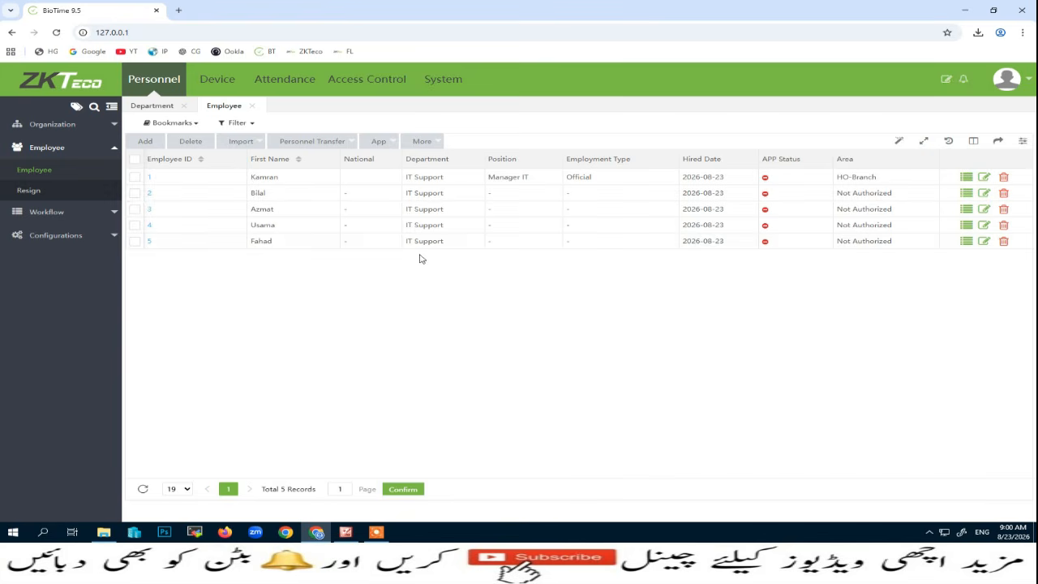
Step: Transfer the employee with ID 2 to the Manager IT position
click(134, 193)
click(313, 141)
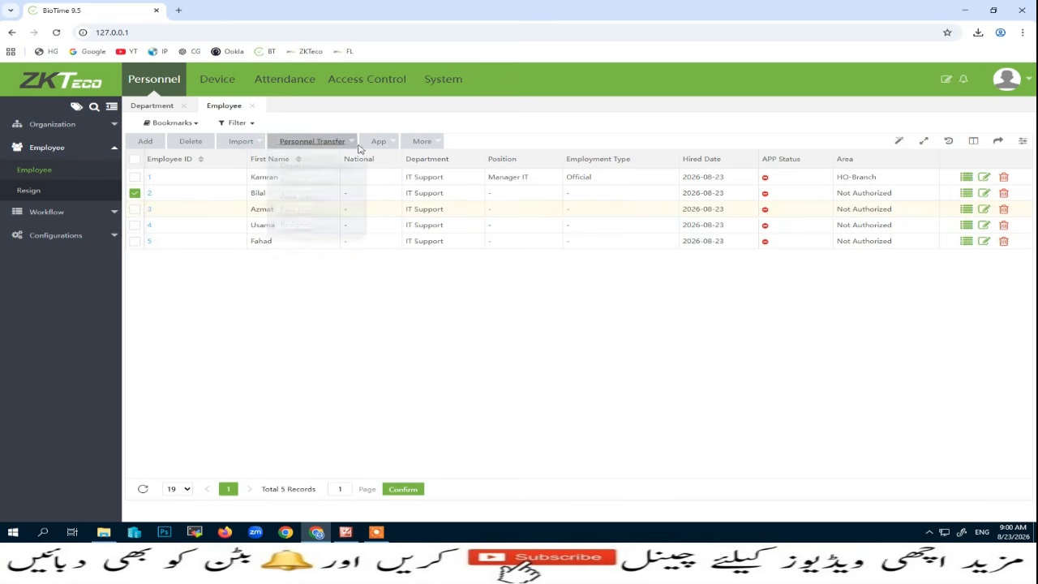
click(320, 175)
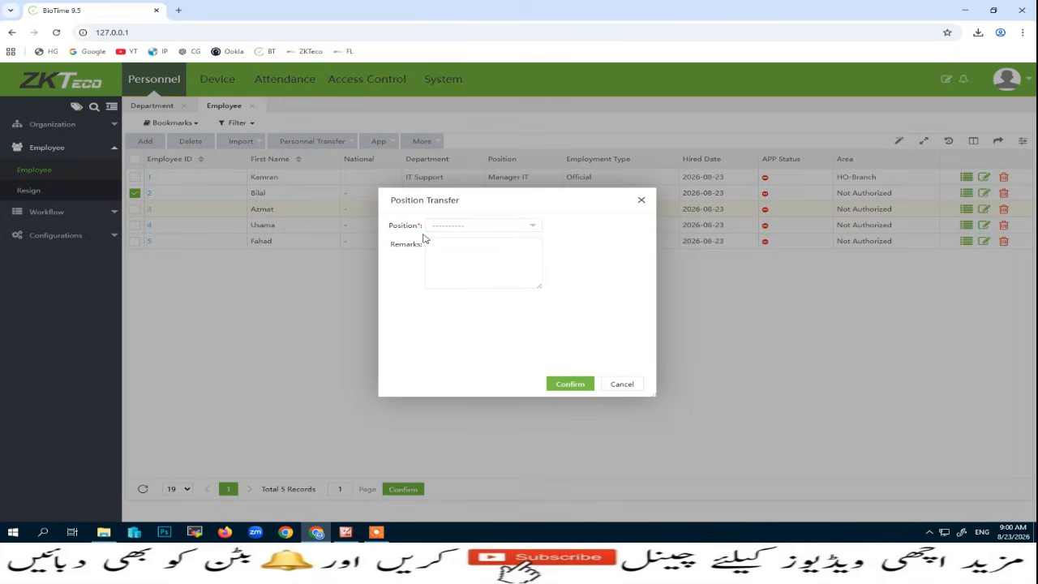
click(519, 228)
click(464, 293)
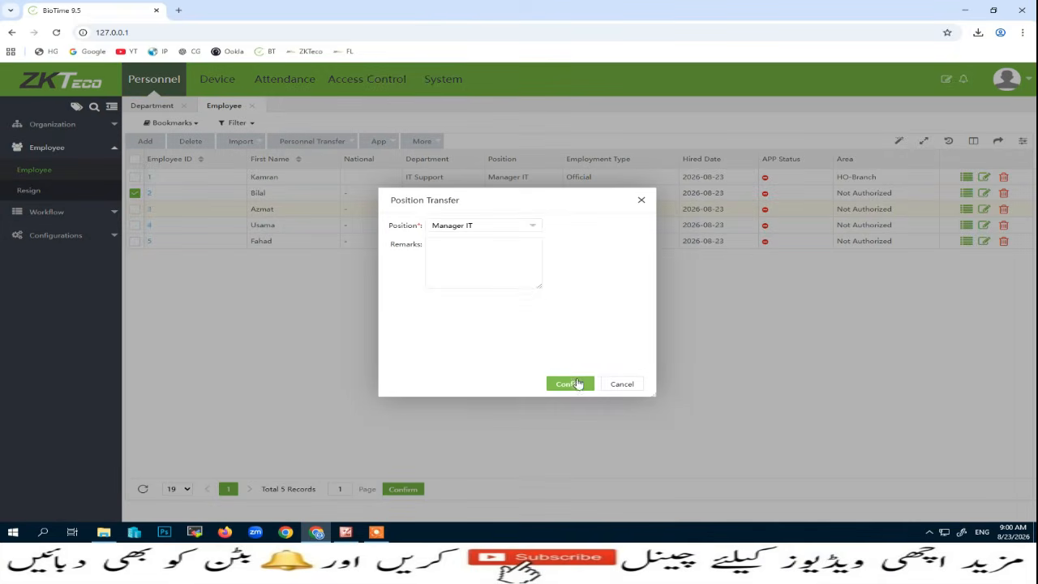
click(577, 384)
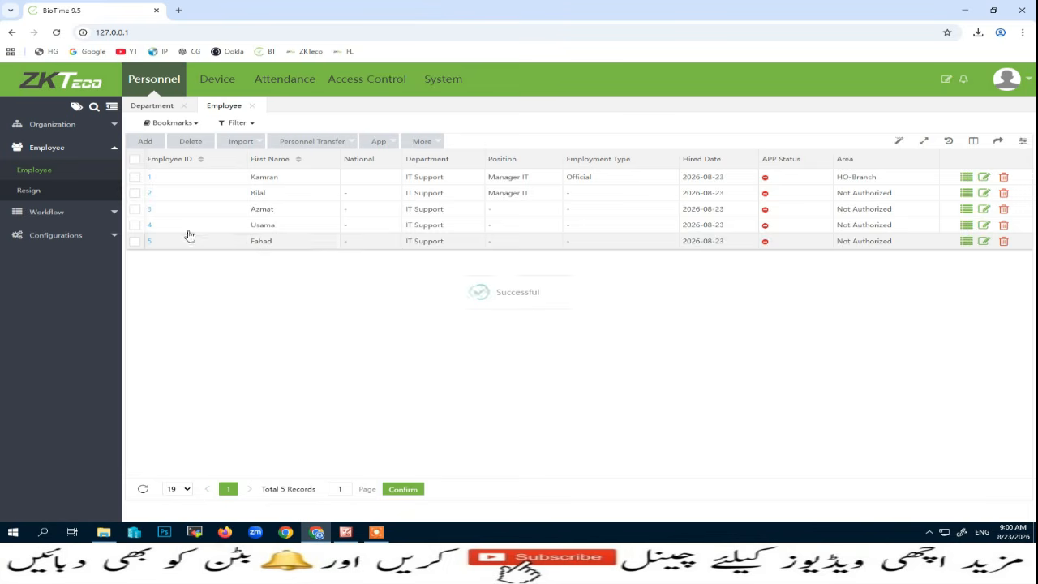
Step: Transfer the employee with ID 3 to the Security position
click(135, 208)
click(313, 141)
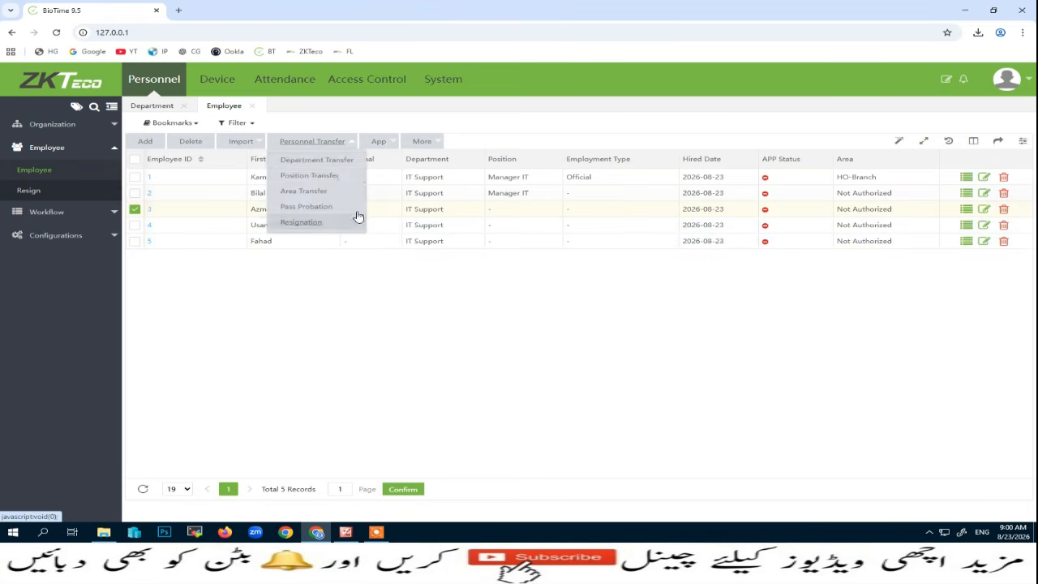
click(309, 175)
click(515, 224)
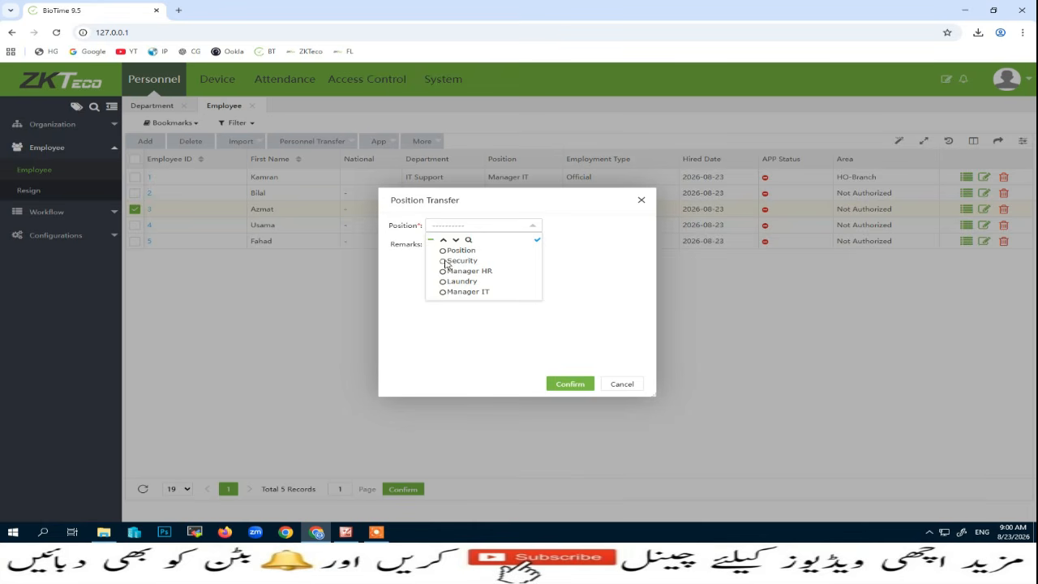
click(460, 261)
click(571, 383)
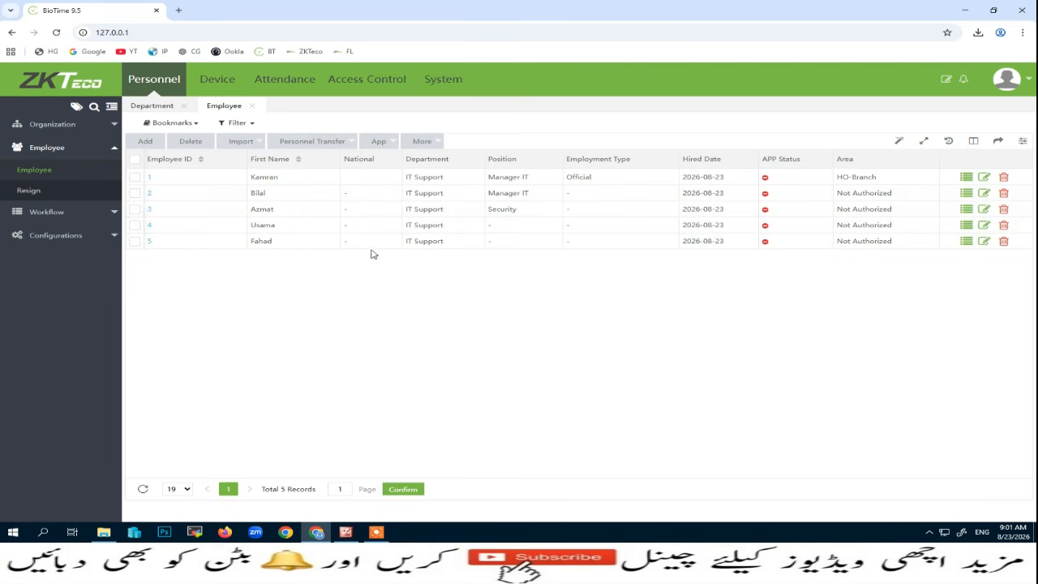
Step: Transfer the employees with IDs 2 to 5 to the HO-Branch area, using the Append transfer policy
click(135, 241)
click(135, 225)
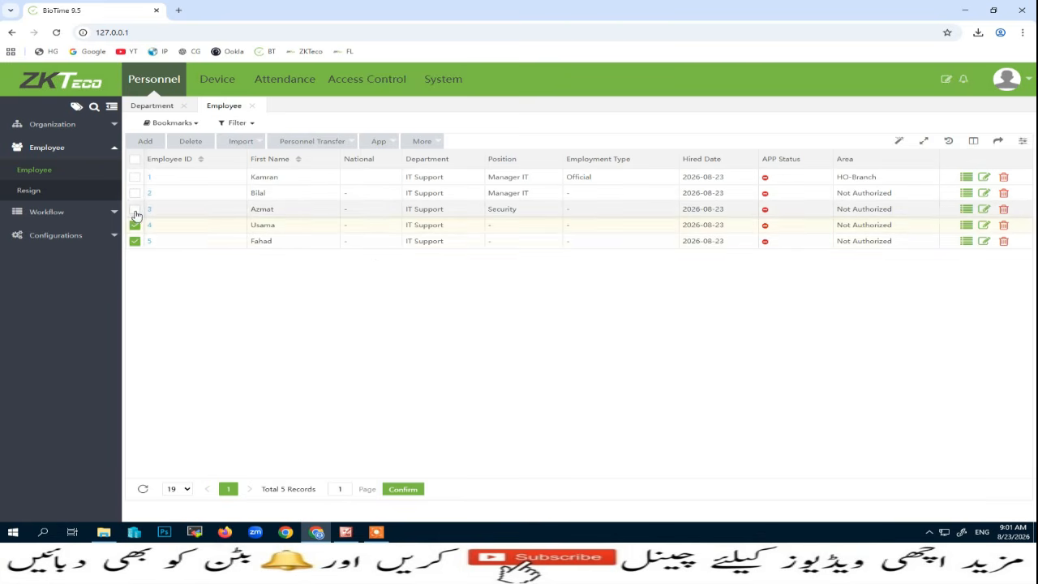
click(134, 210)
click(135, 193)
mouse_move(351, 142)
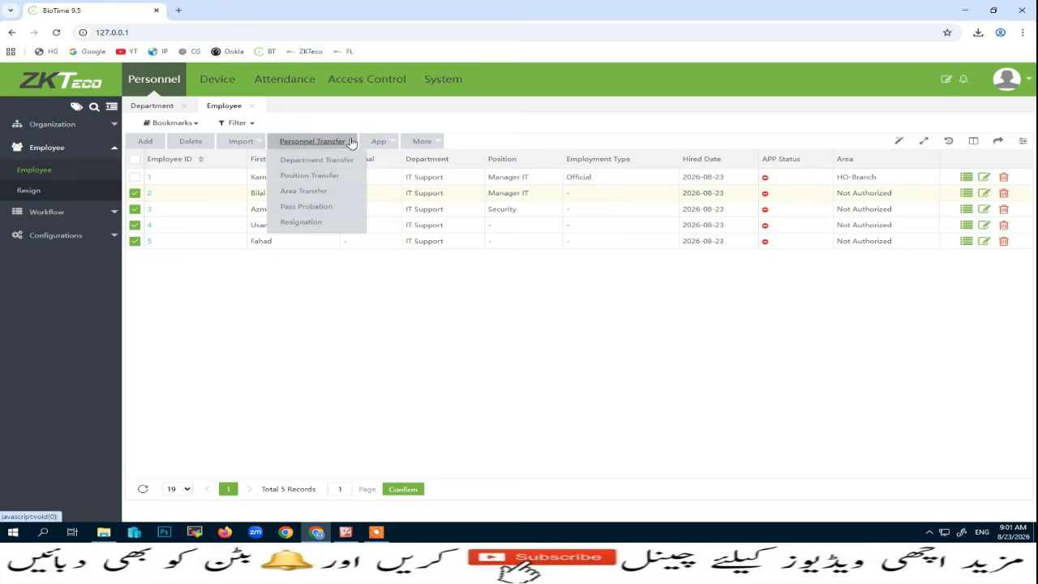
click(307, 191)
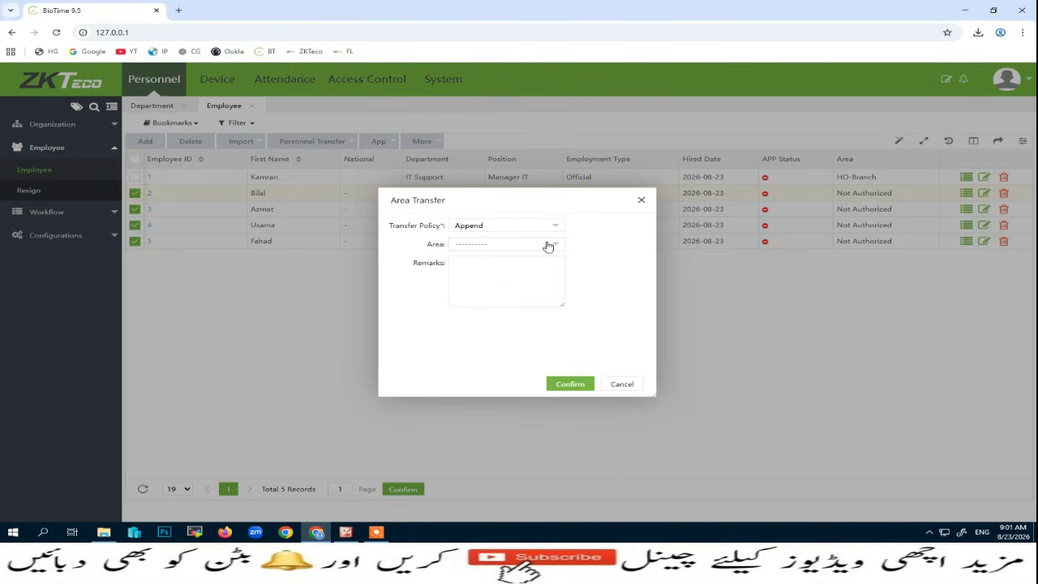
click(548, 247)
click(466, 280)
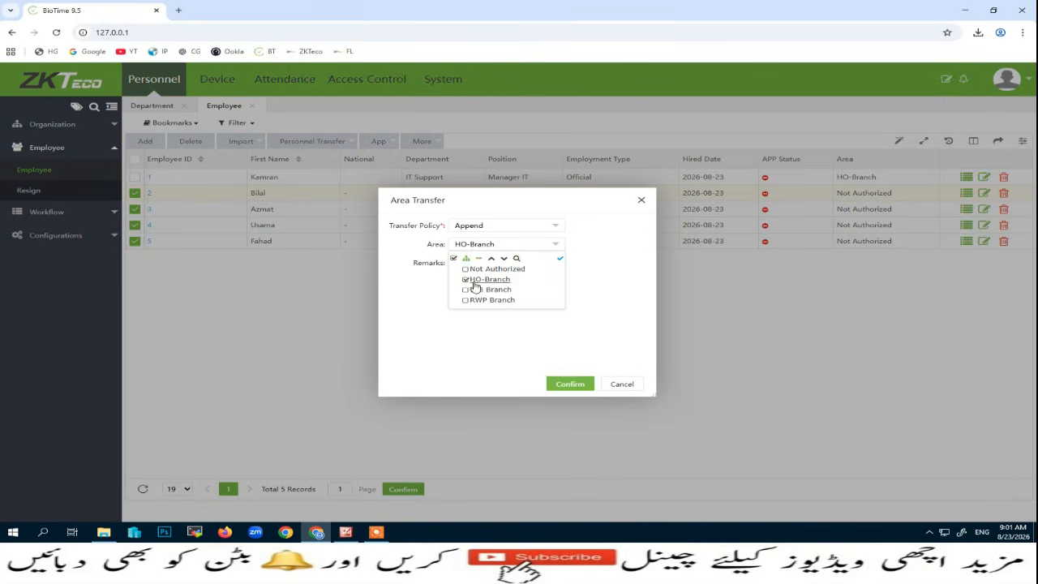
click(570, 384)
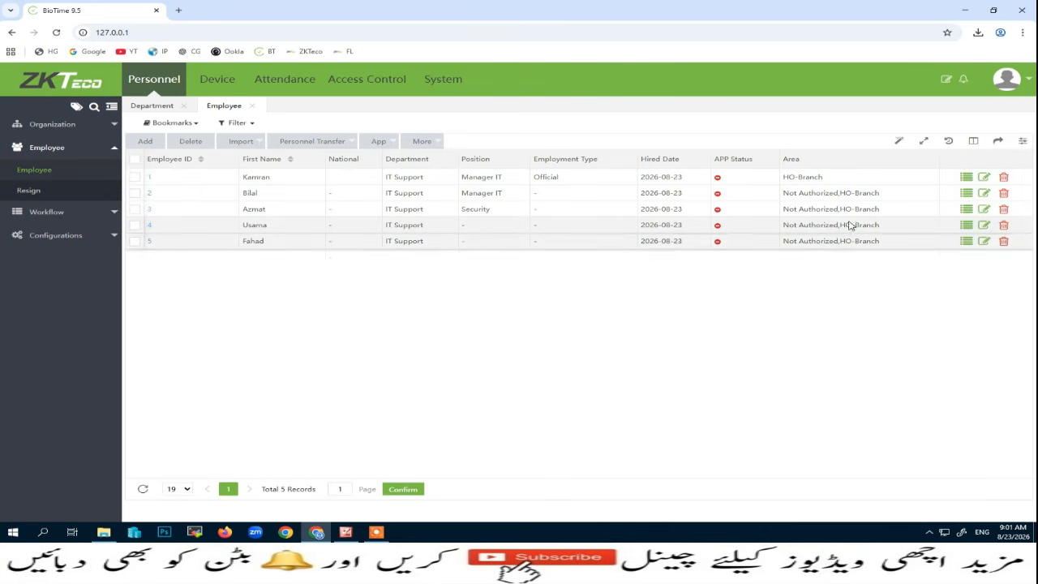
Step: Remove the Not Authorized area from the employees with IDs 2 and 3, keeping HO-Branch as their only area
click(983, 193)
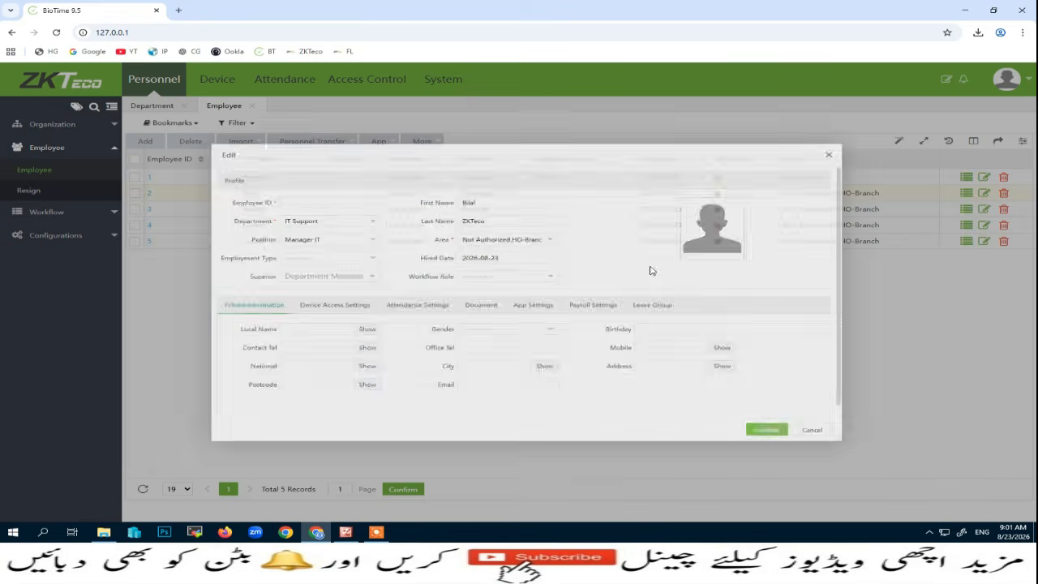
click(551, 234)
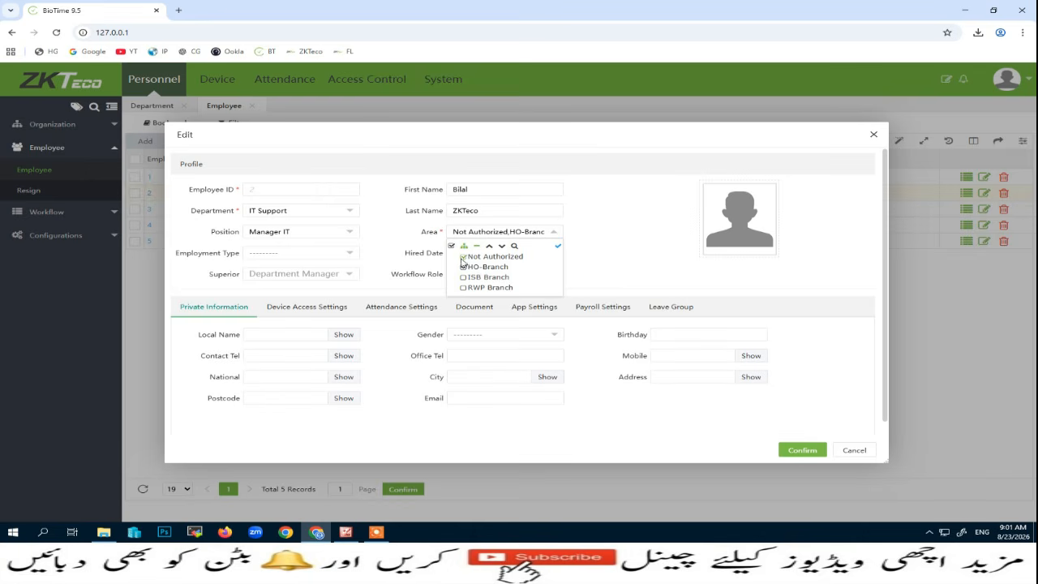
click(462, 257)
click(802, 449)
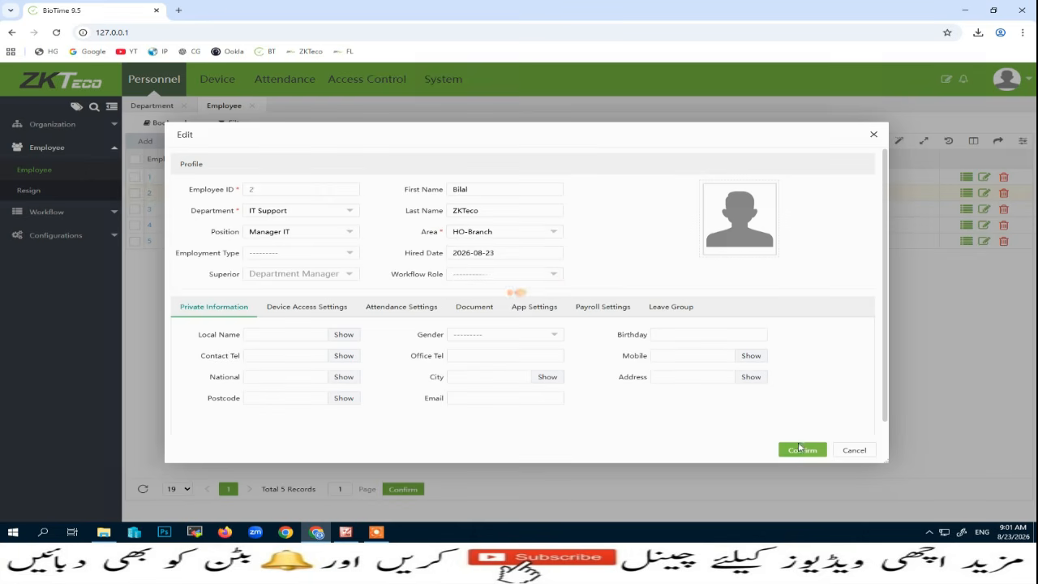
click(984, 209)
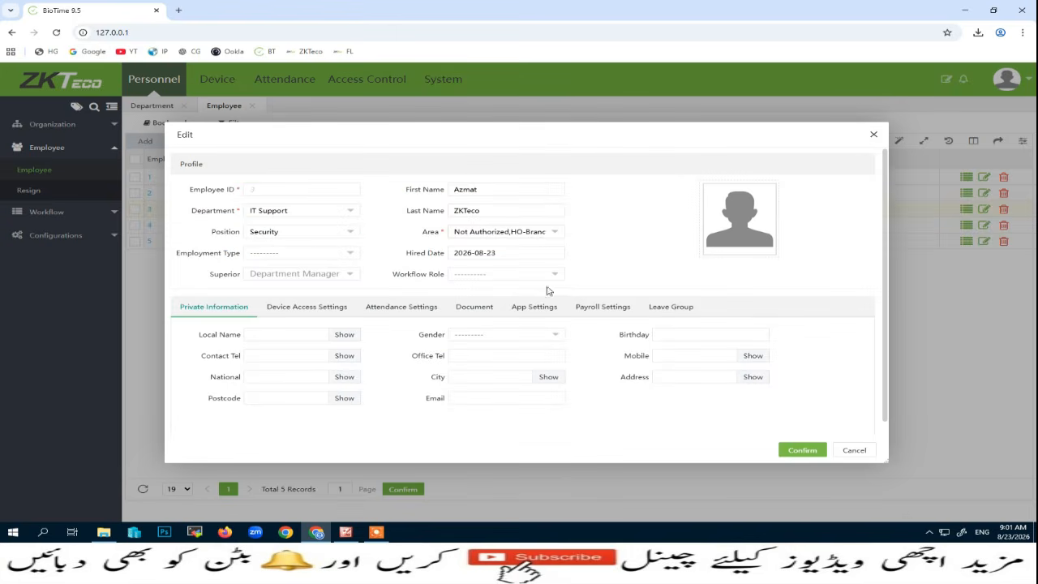
click(542, 235)
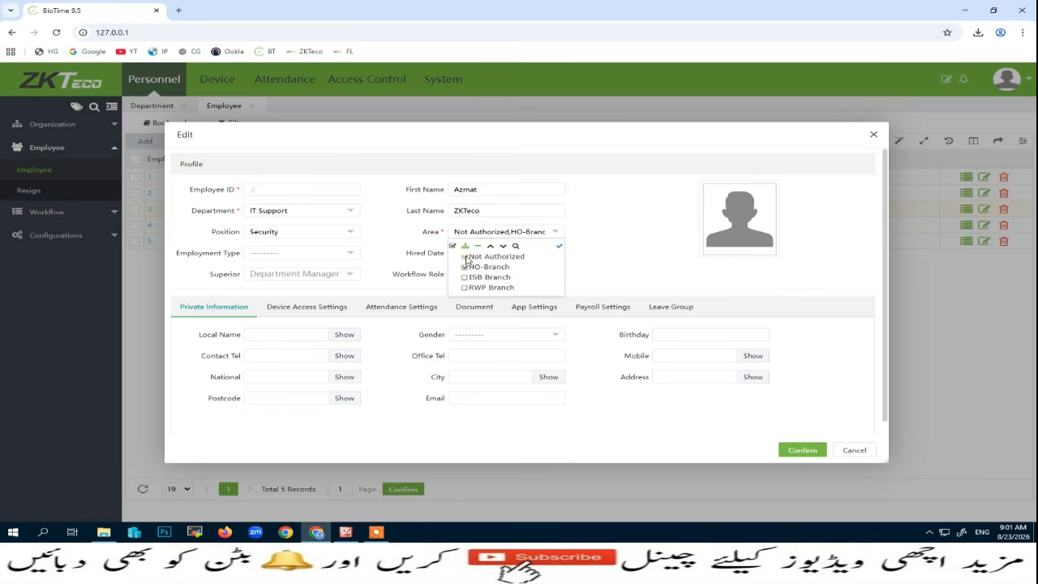
click(464, 257)
click(802, 450)
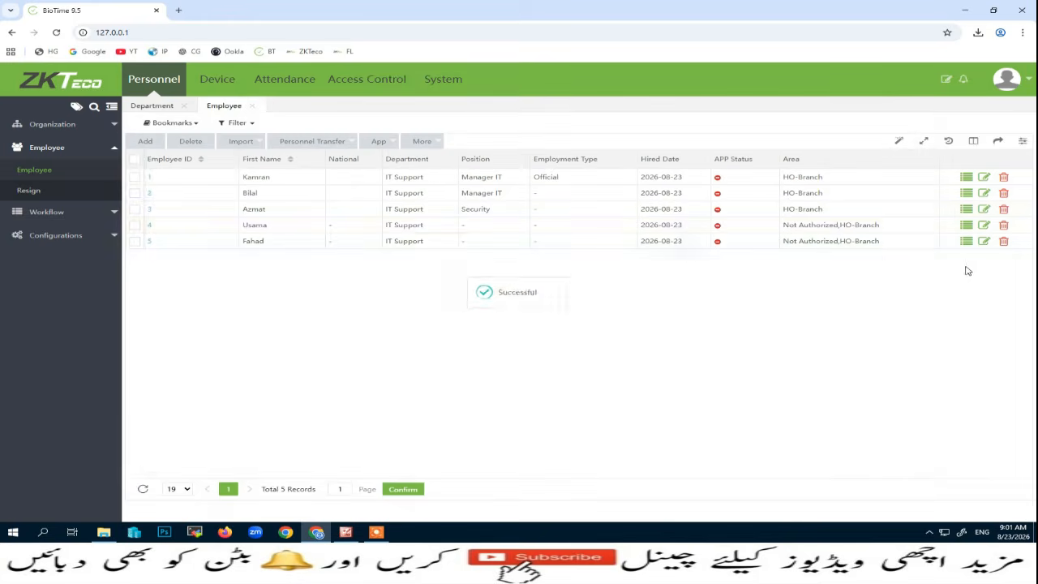
Step: Remove the Not Authorized area from the employees with IDs 4 and 5, keeping only HO-Branch selected
click(985, 226)
click(530, 236)
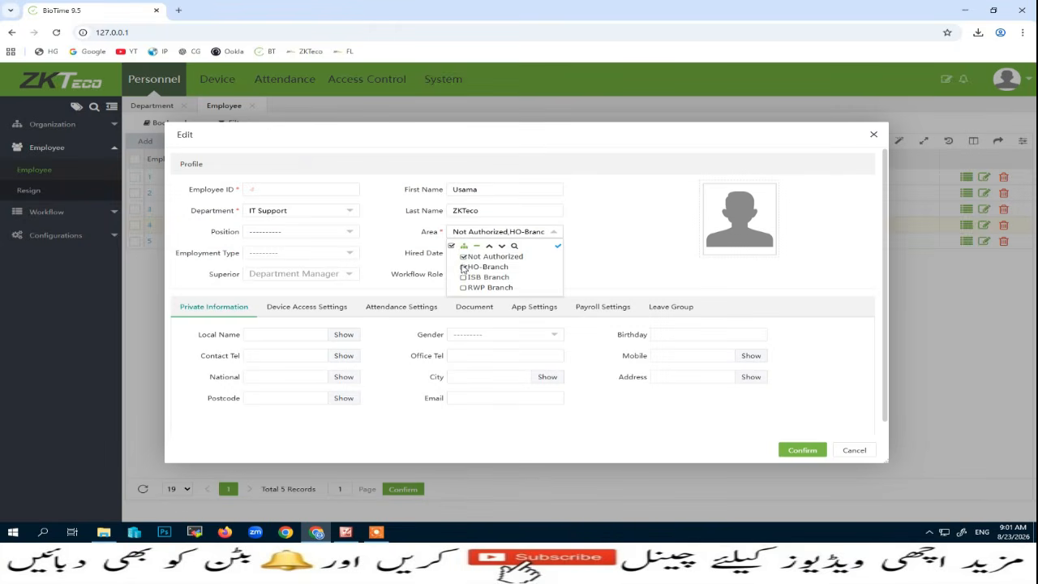
click(464, 256)
click(801, 450)
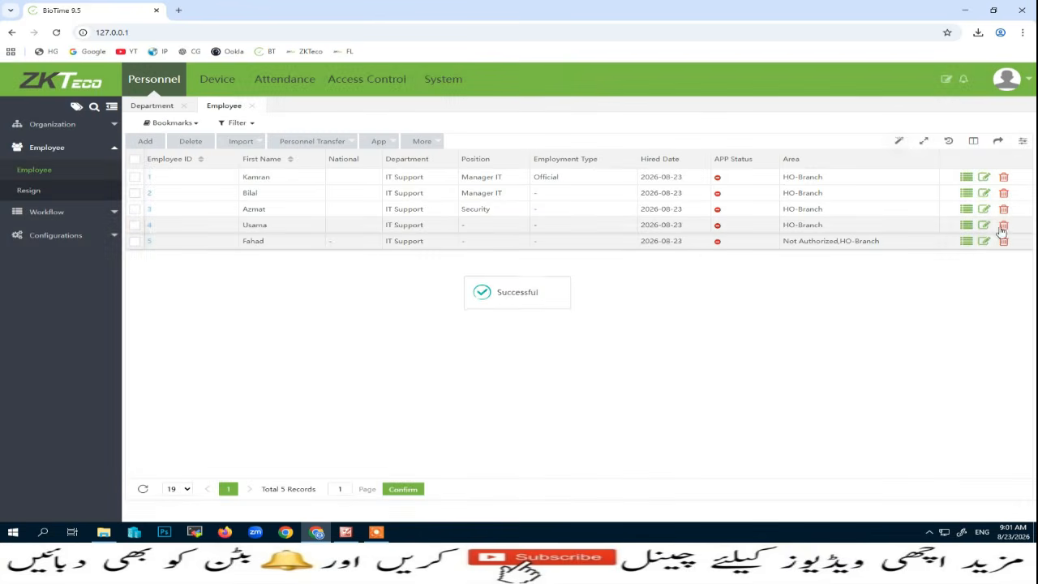
click(984, 241)
click(477, 233)
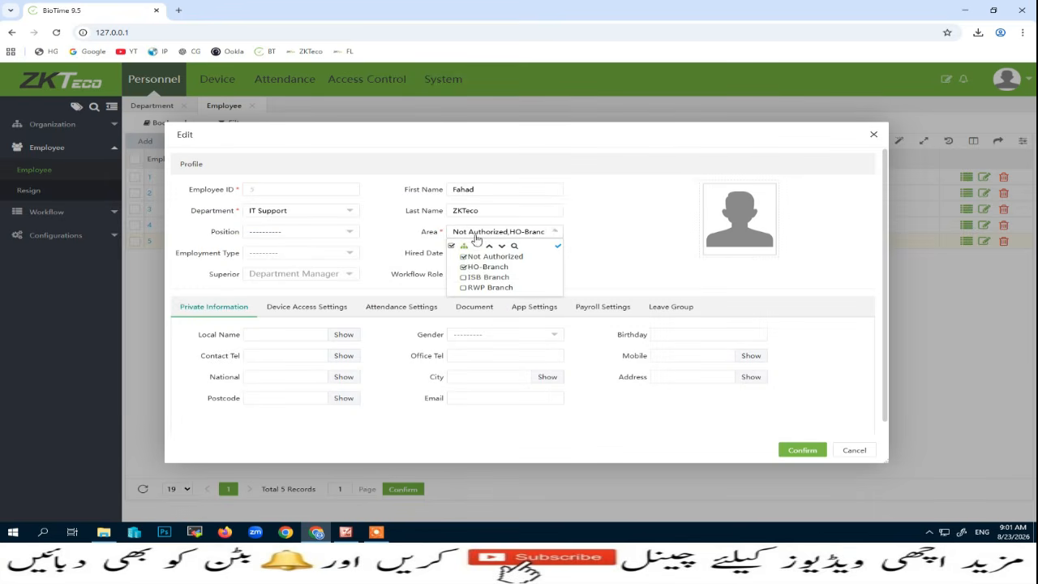
click(464, 256)
click(796, 452)
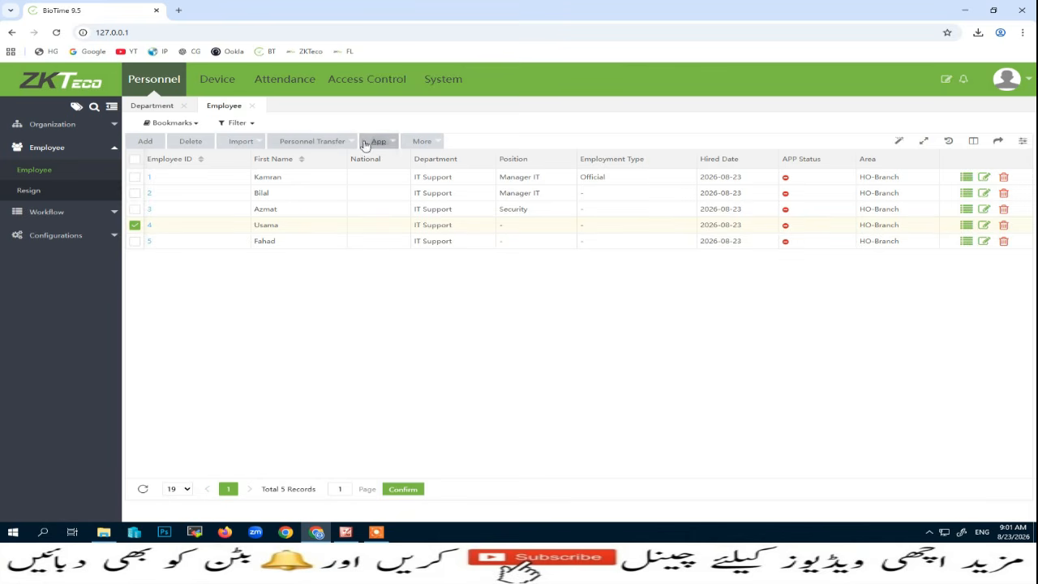
Step: Pass the probation period for the employee with ID 4 and for the employee with ID 3
mouse_move(325, 141)
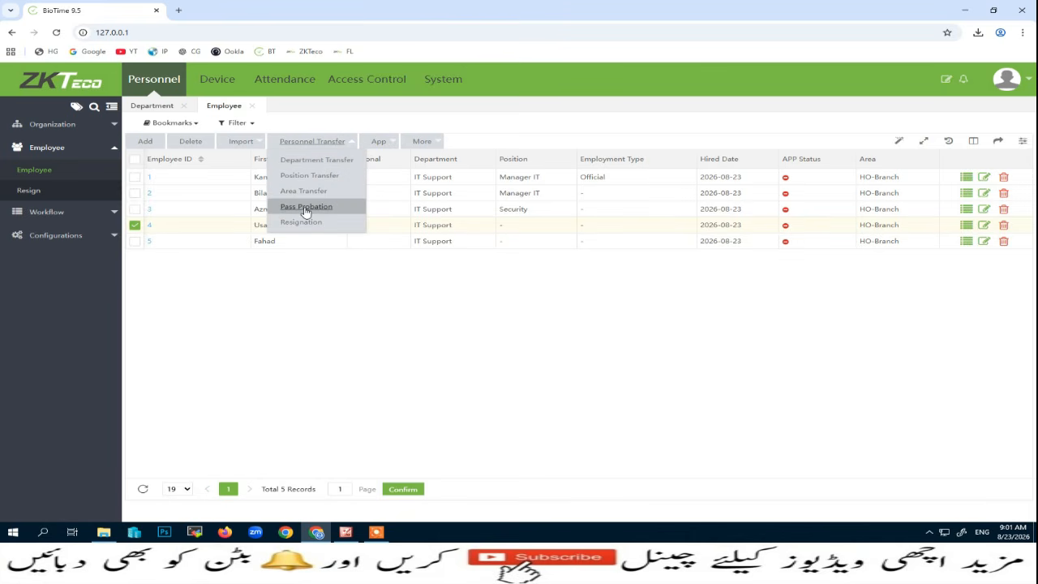
click(306, 208)
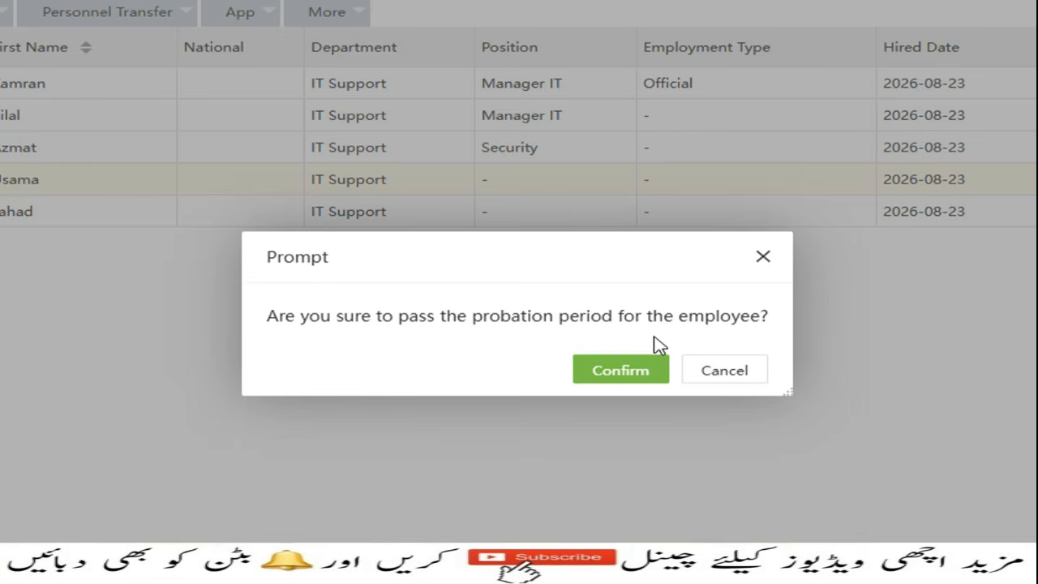
click(654, 374)
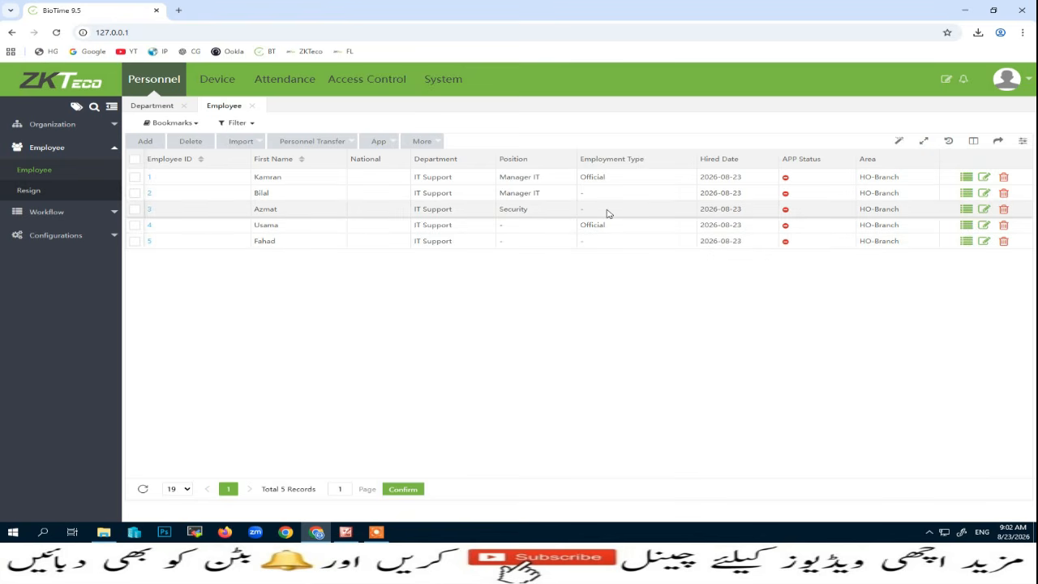
click(135, 209)
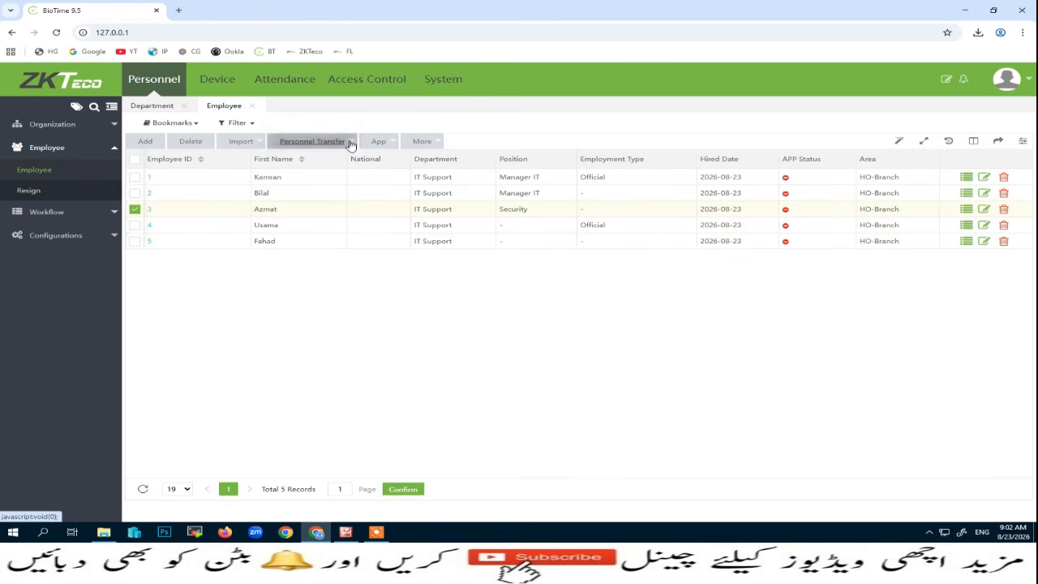
click(350, 143)
click(316, 206)
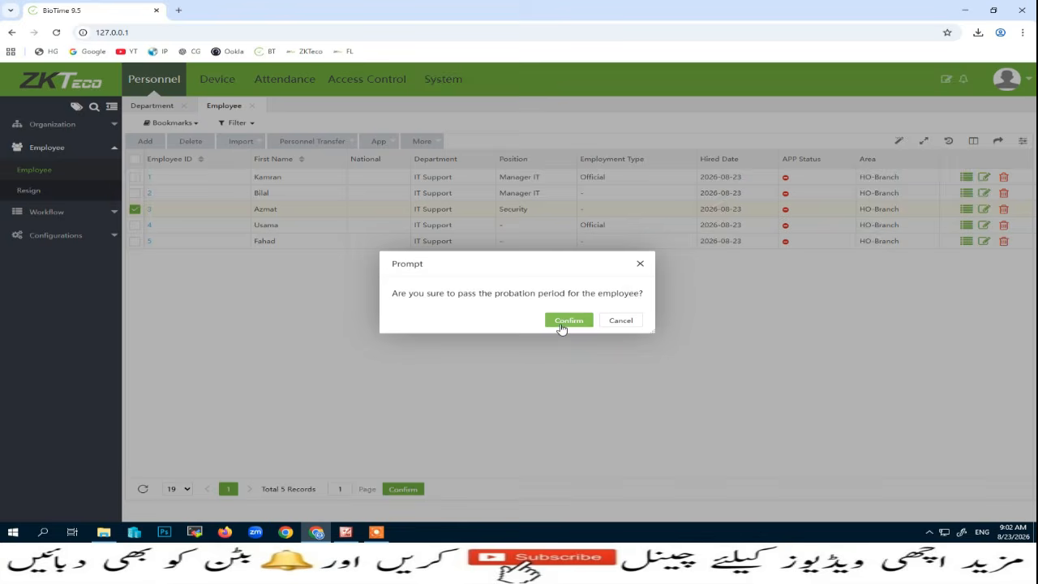
click(569, 320)
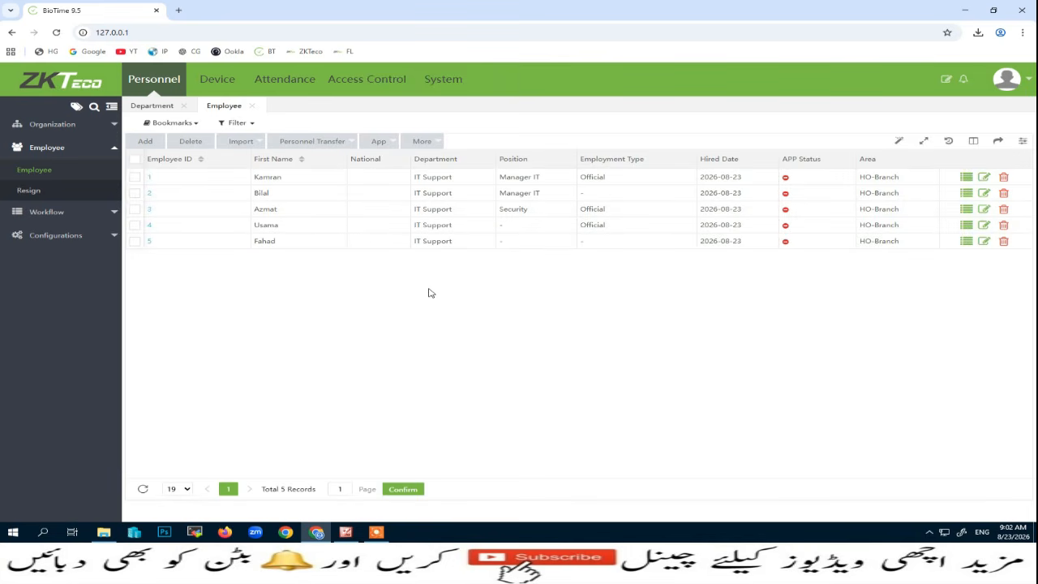
click(347, 141)
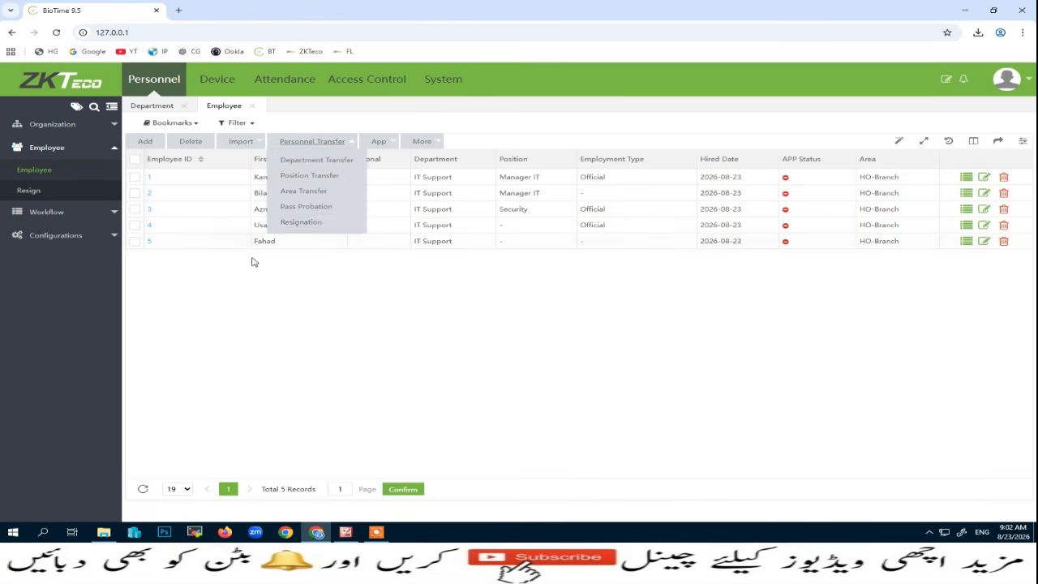
click(359, 280)
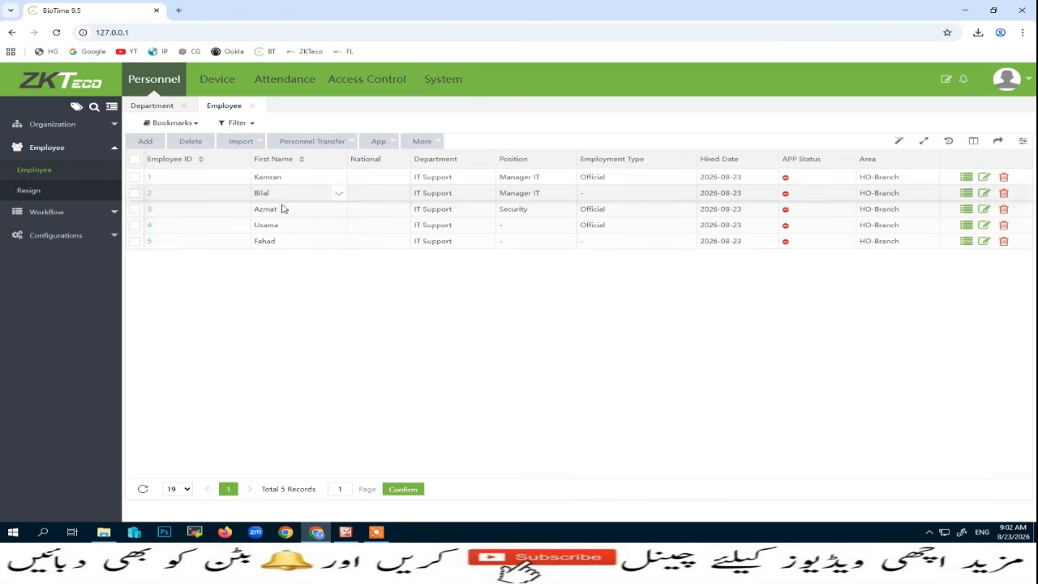
click(395, 143)
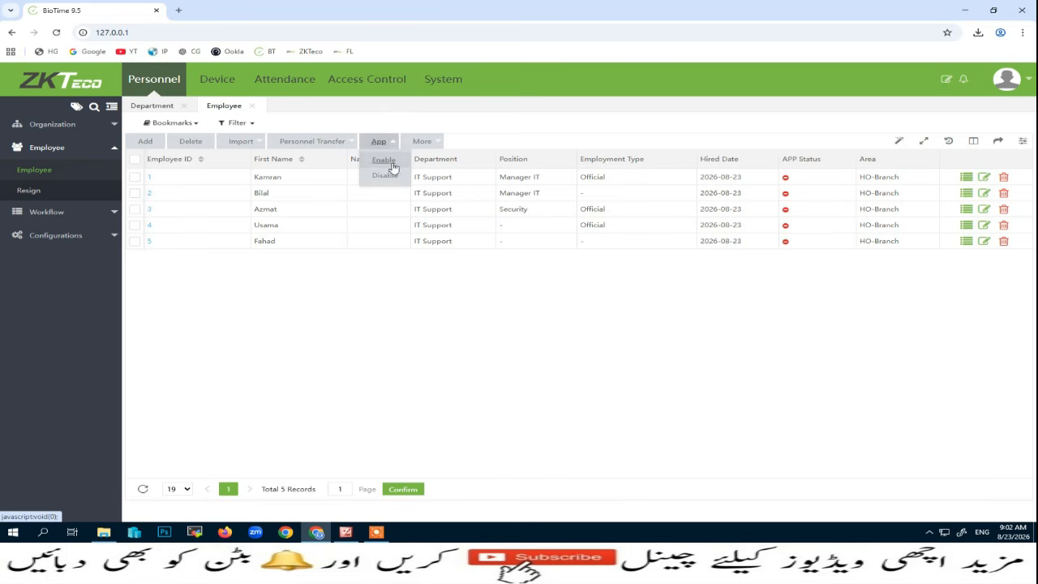
click(442, 144)
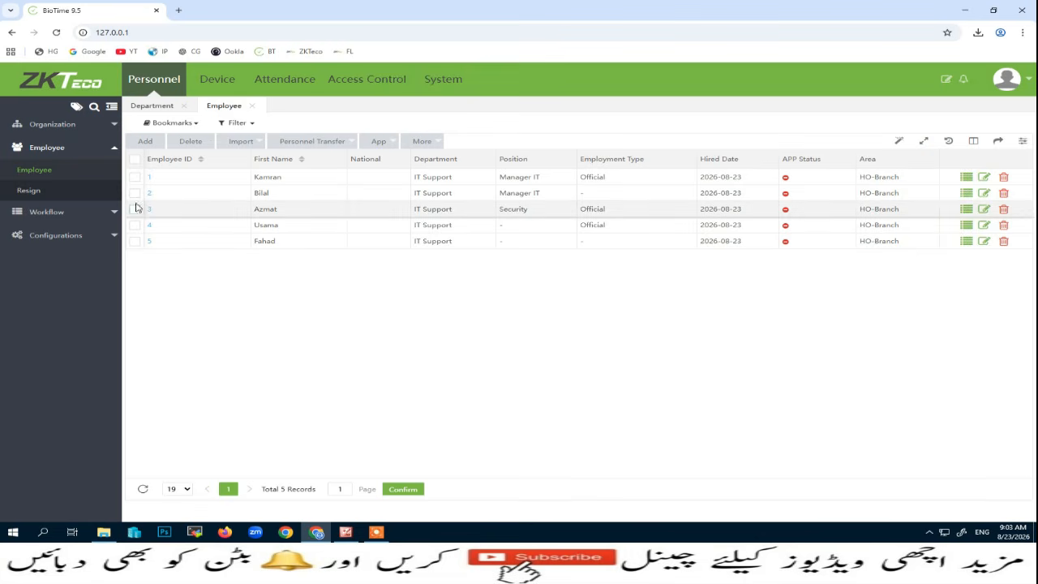
Step: Resynchronize the employees with IDs 2 to 5 to the device
click(135, 209)
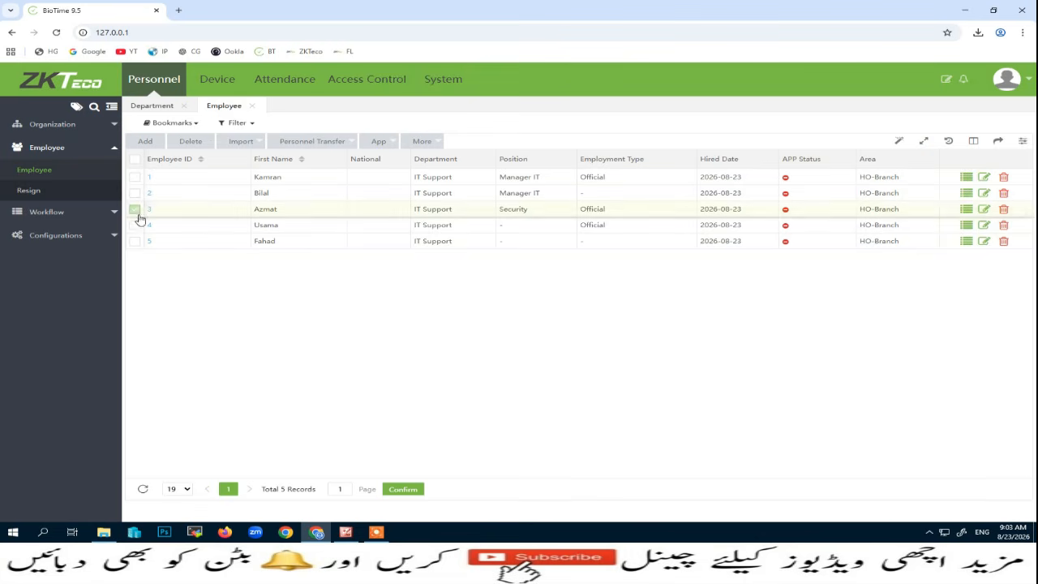
click(135, 224)
click(135, 241)
click(135, 193)
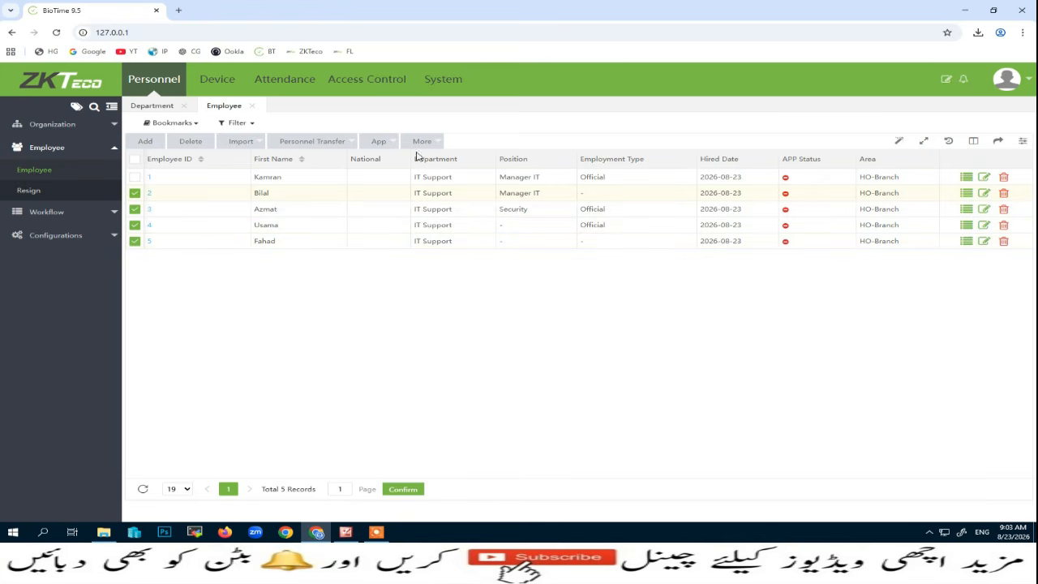
click(421, 141)
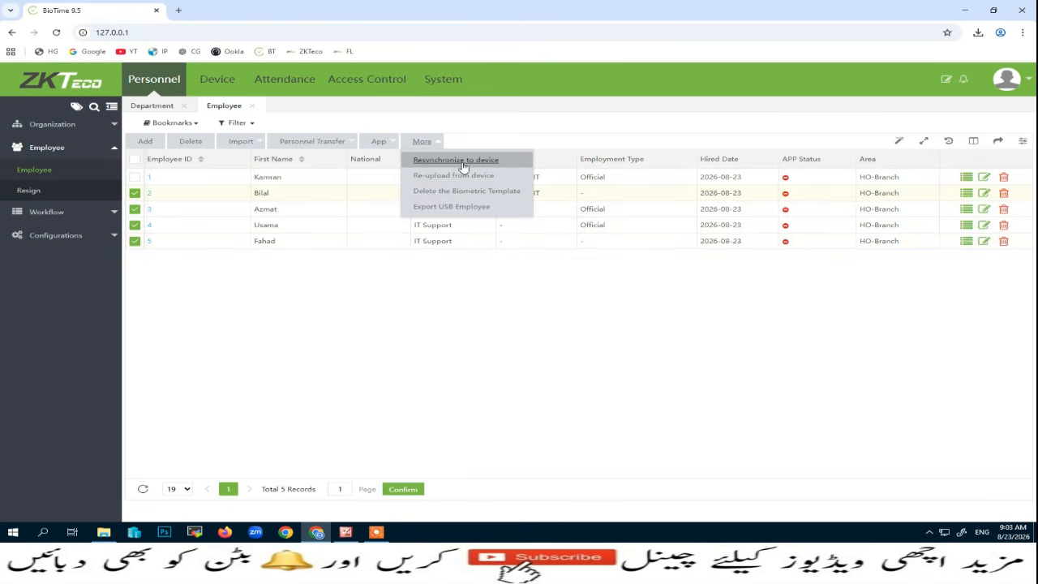
click(463, 162)
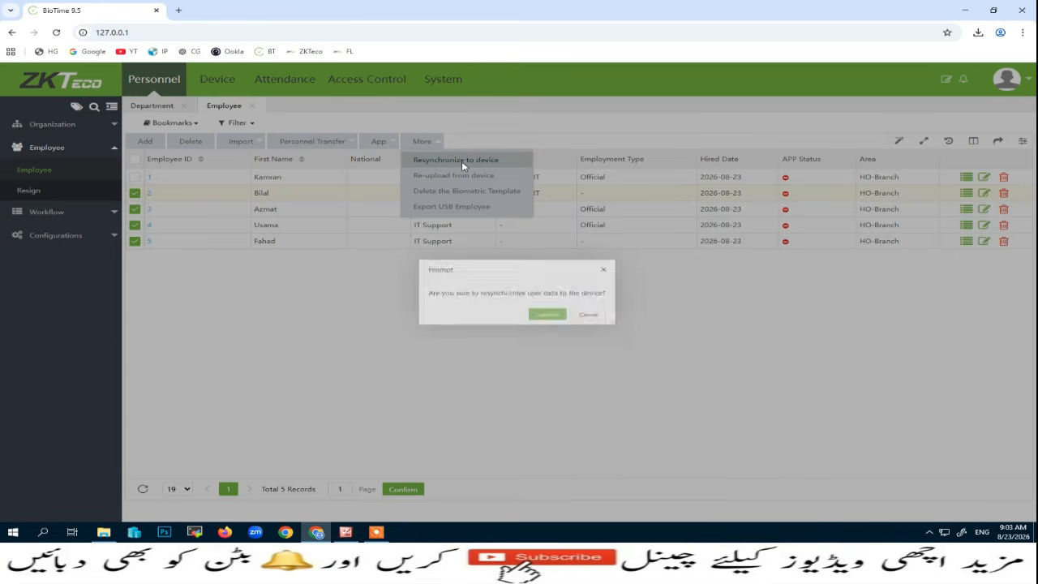
click(552, 324)
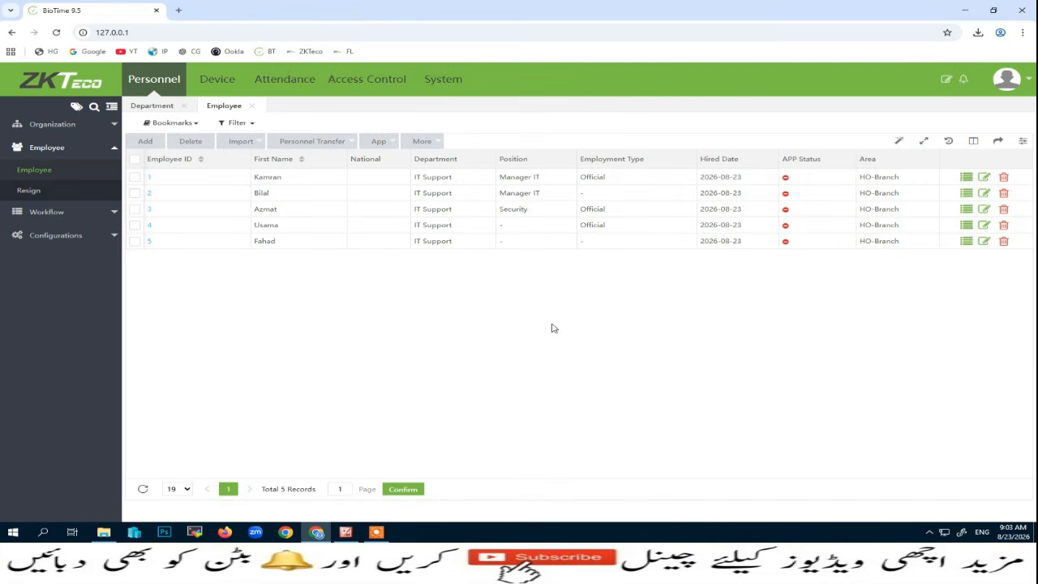
Step: Look at the option for re-uploading data from the device and review the profile of the employee with ID 5
click(433, 142)
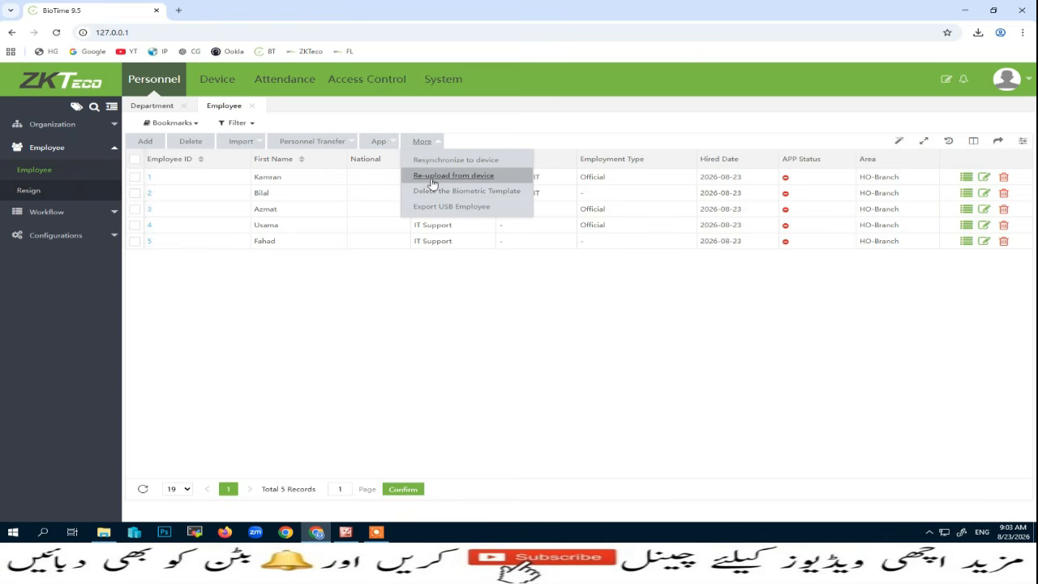
click(474, 176)
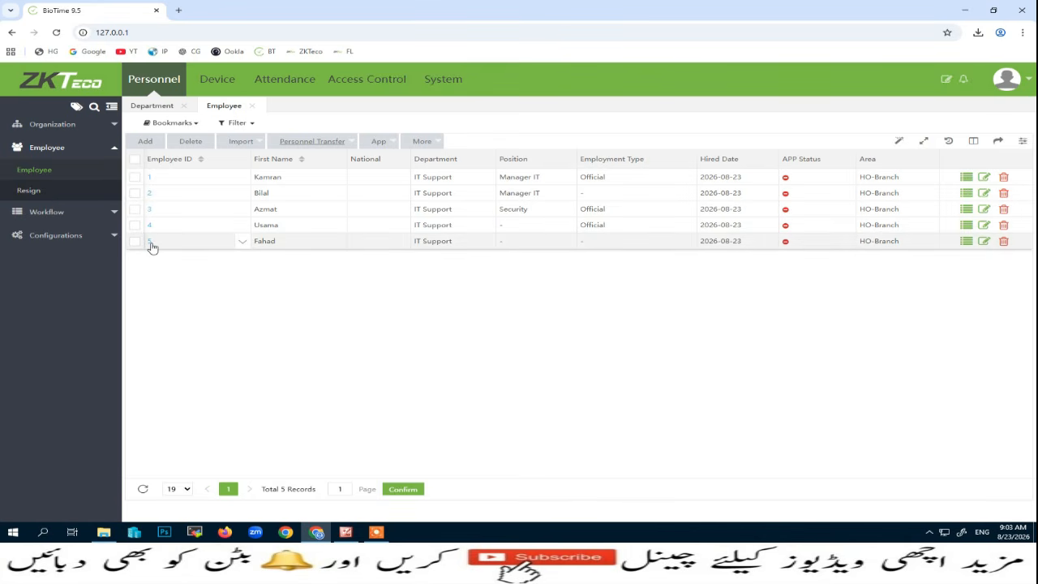
click(984, 244)
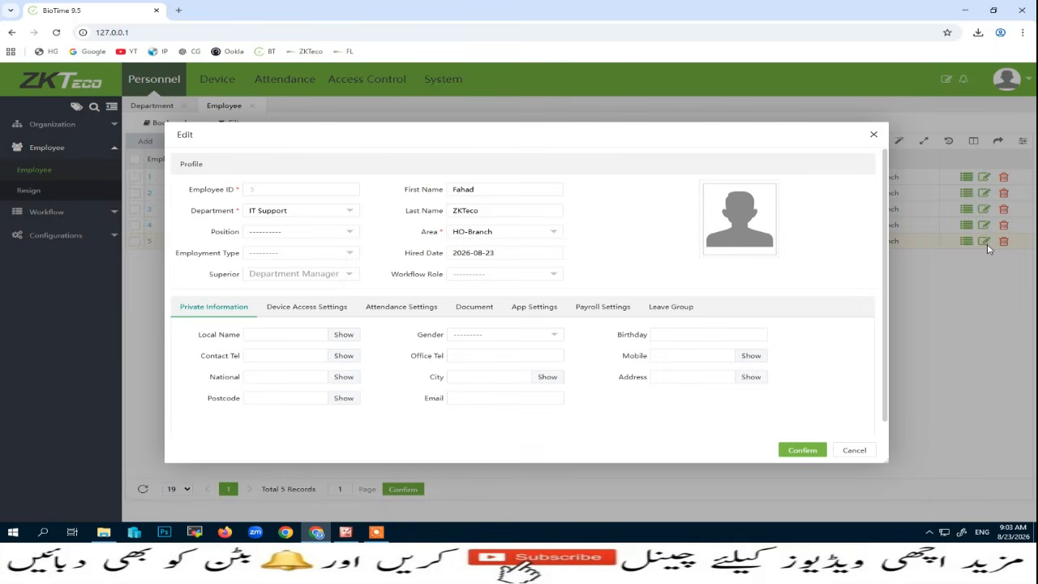
click(854, 450)
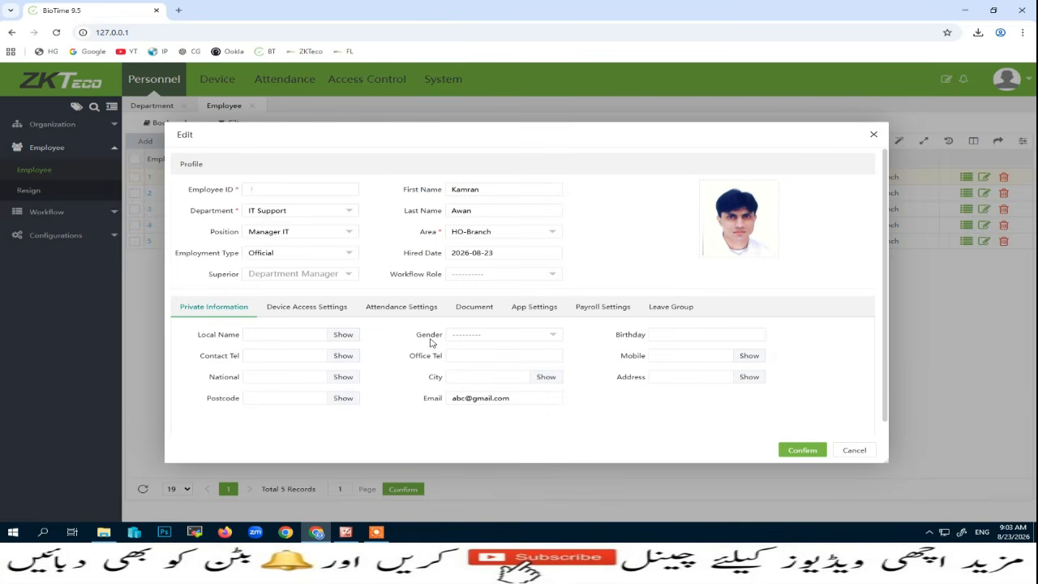
Step: Choose the gender in the private information of the employee with ID 1 and save the profile
click(526, 336)
click(463, 361)
click(800, 451)
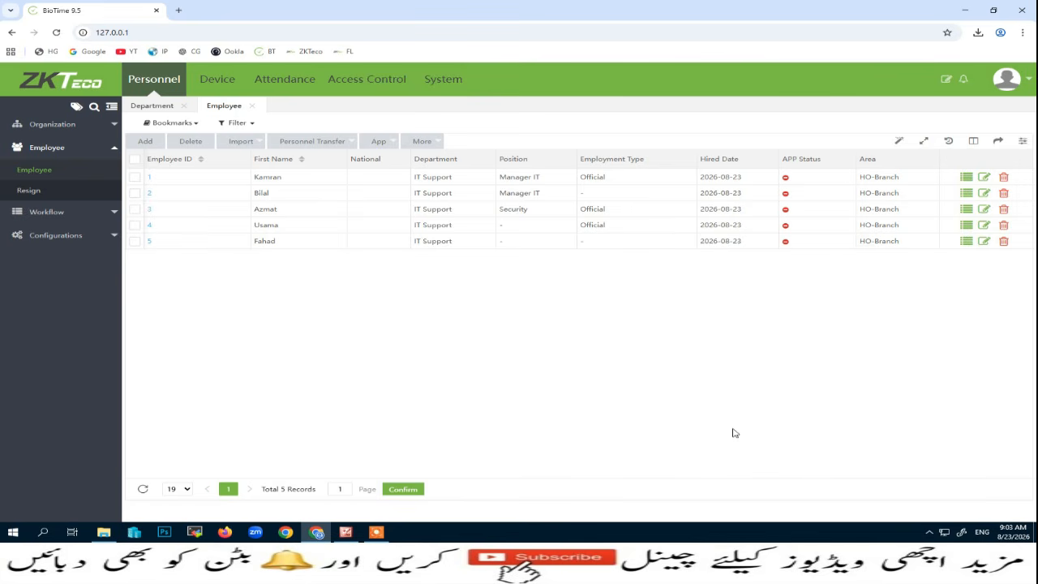
Step: Open the employee photo import and check its rules for photo naming and maximum file size
click(243, 141)
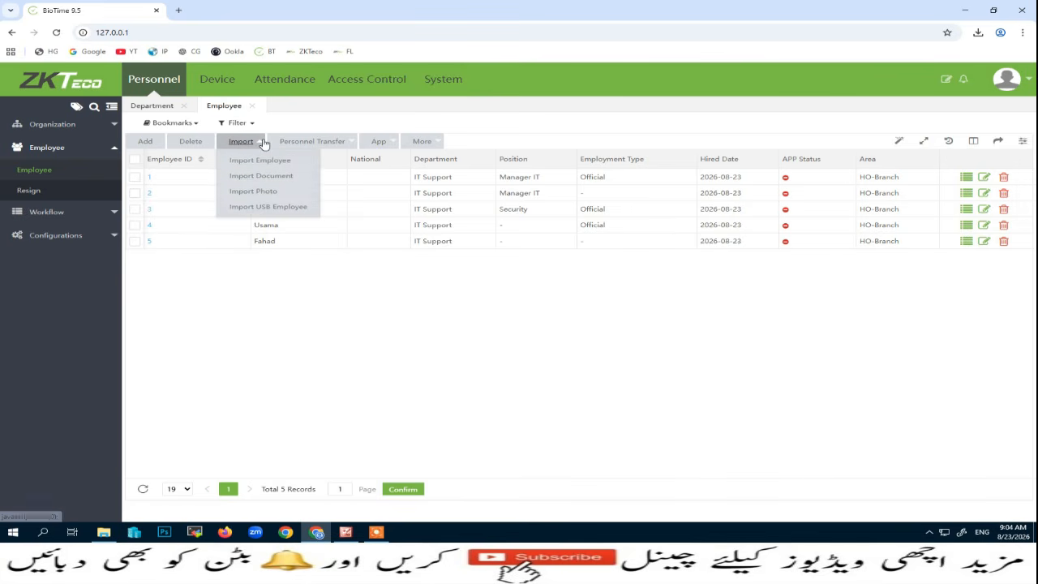
click(254, 193)
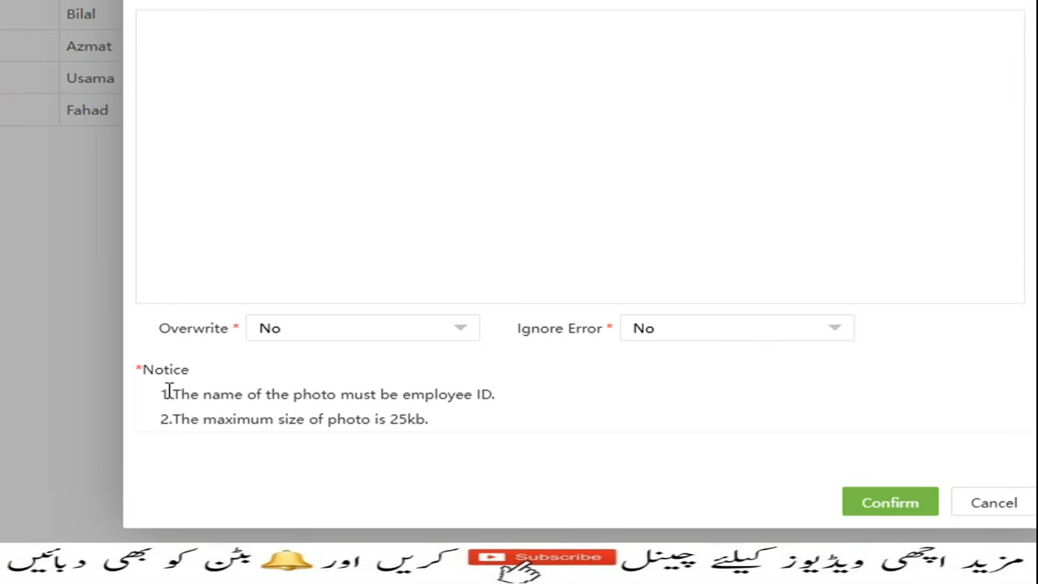
drag(177, 398, 491, 402)
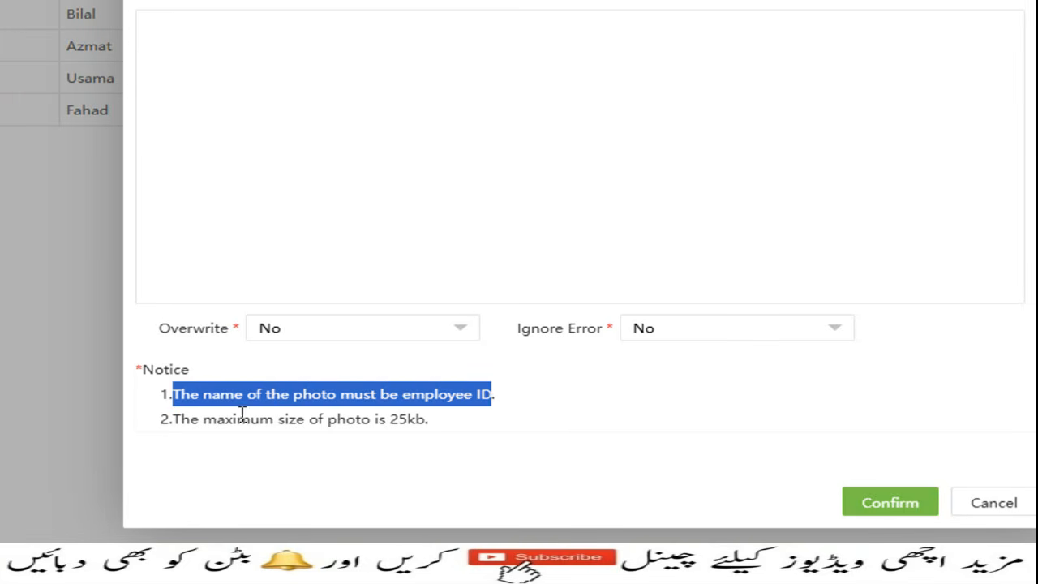
drag(174, 419, 426, 427)
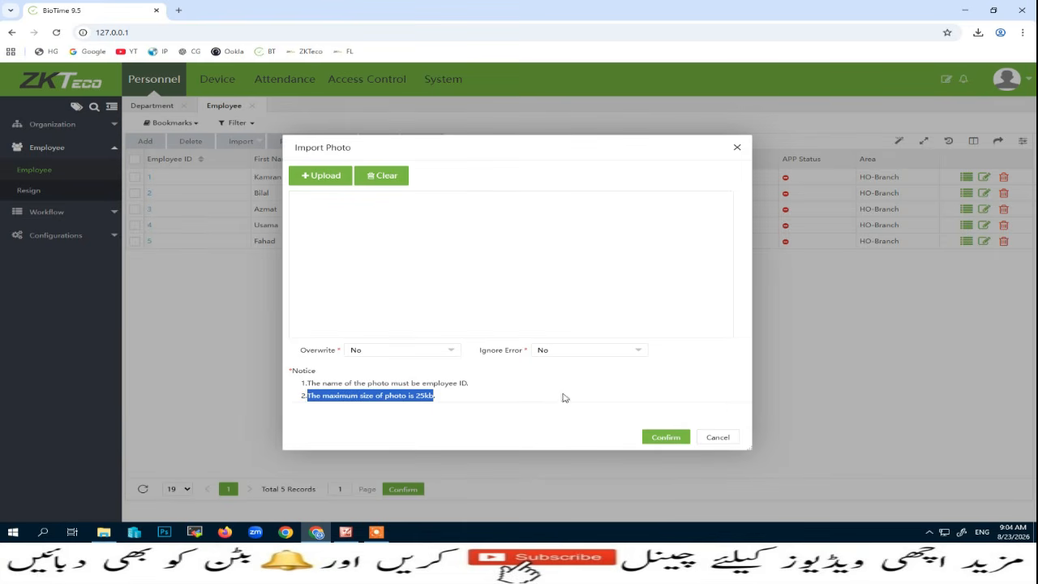
Step: Switch to the desktop and rename the photo file 1 as 2
click(968, 7)
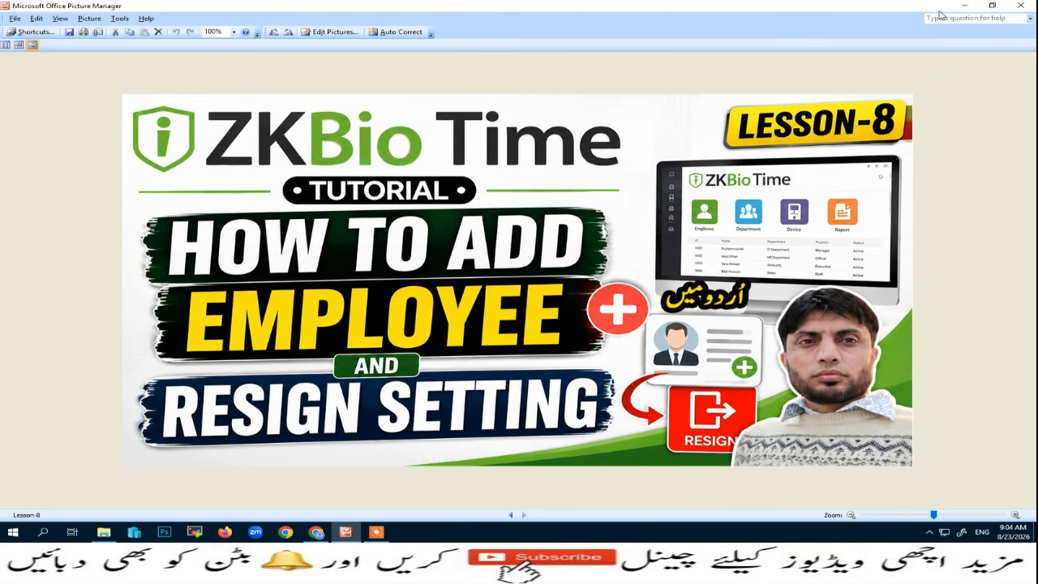
click(968, 5)
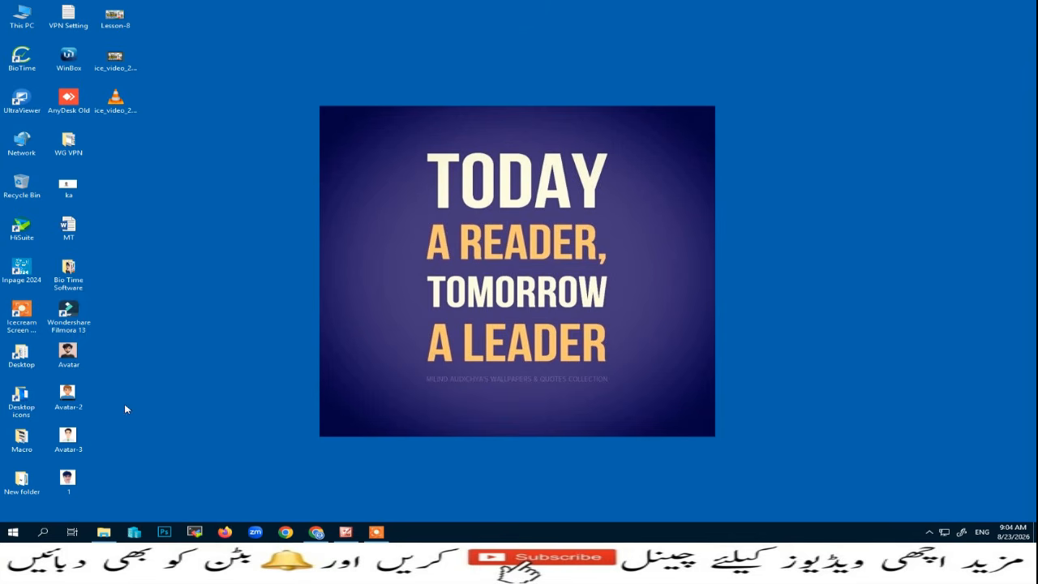
right_click(68, 480)
click(98, 456)
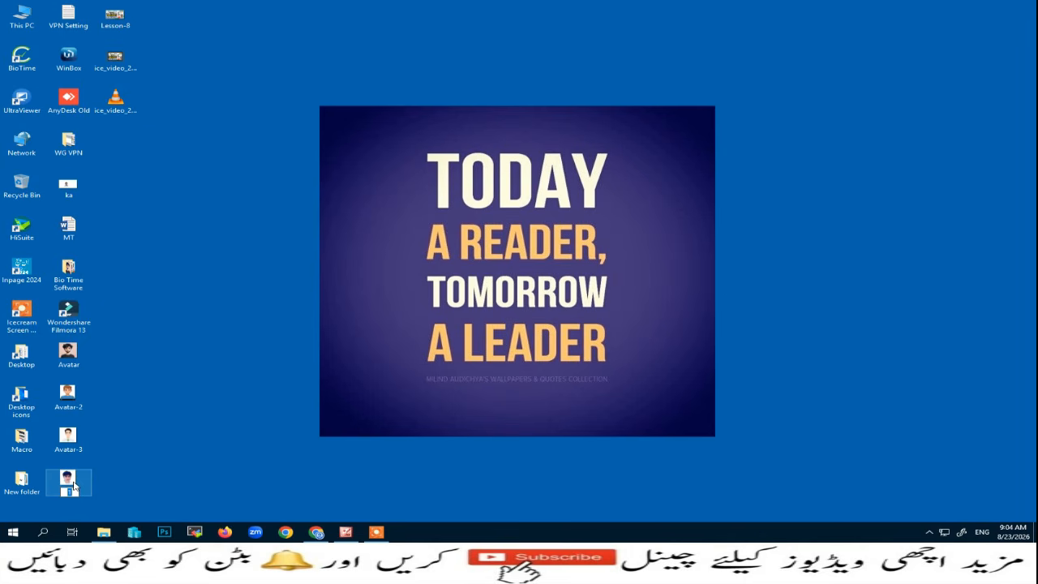
text(2)
key(Return)
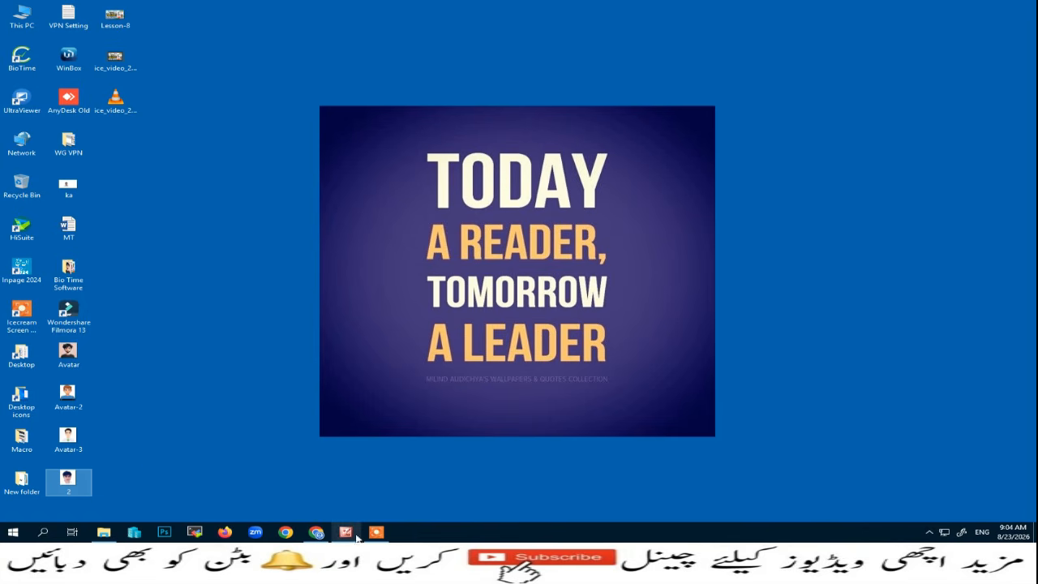
Step: Switch back to BioTime and upload the photo file 2 from the Desktop folder into the photo import
click(318, 533)
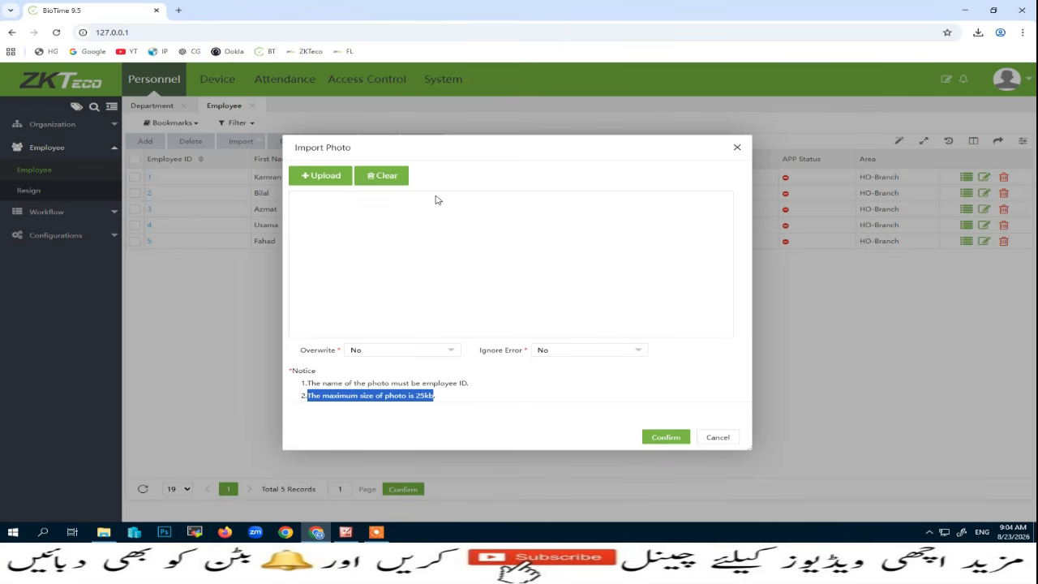
click(340, 176)
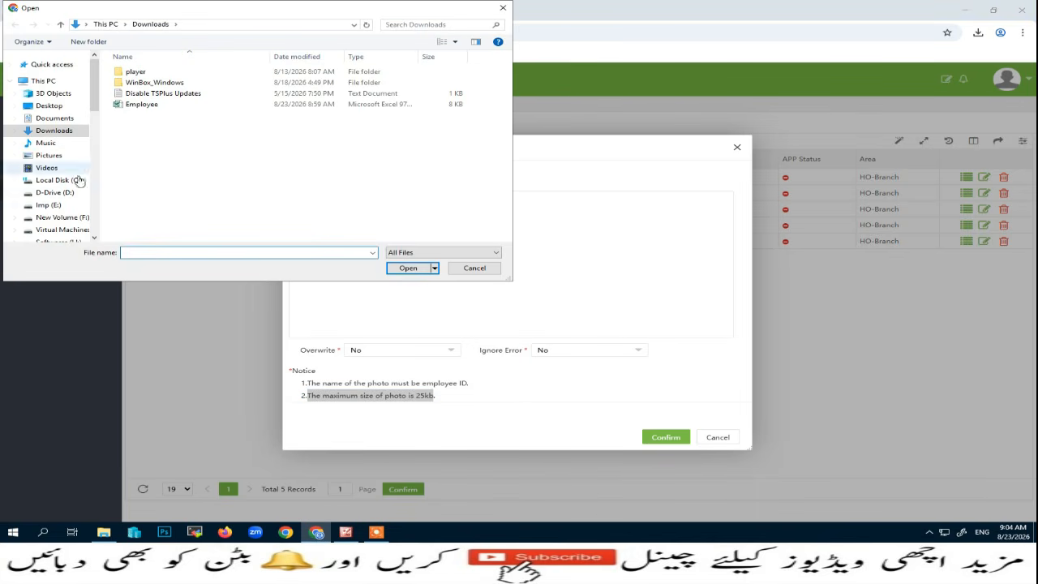
click(47, 105)
click(134, 115)
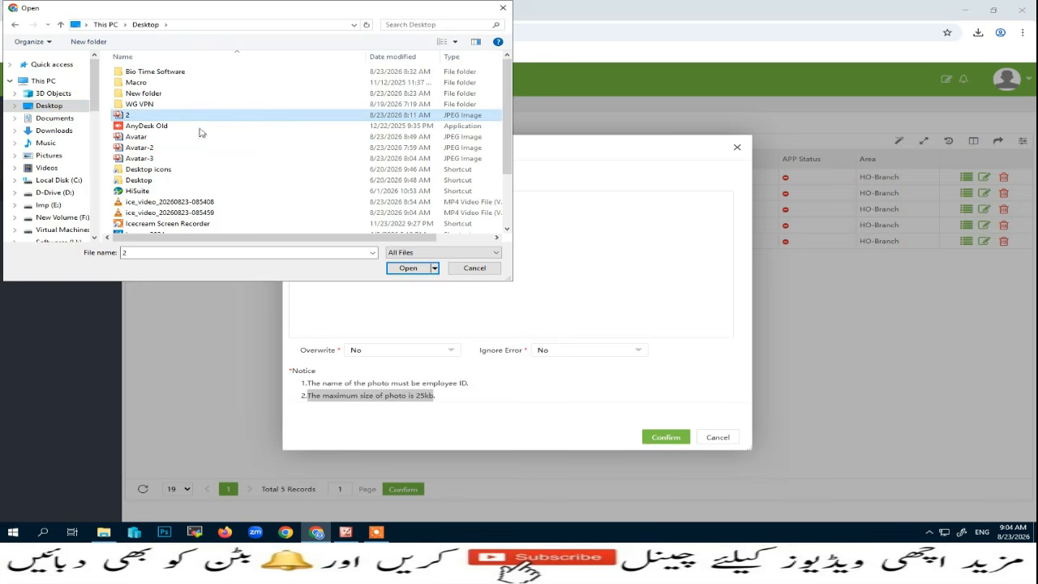
click(405, 269)
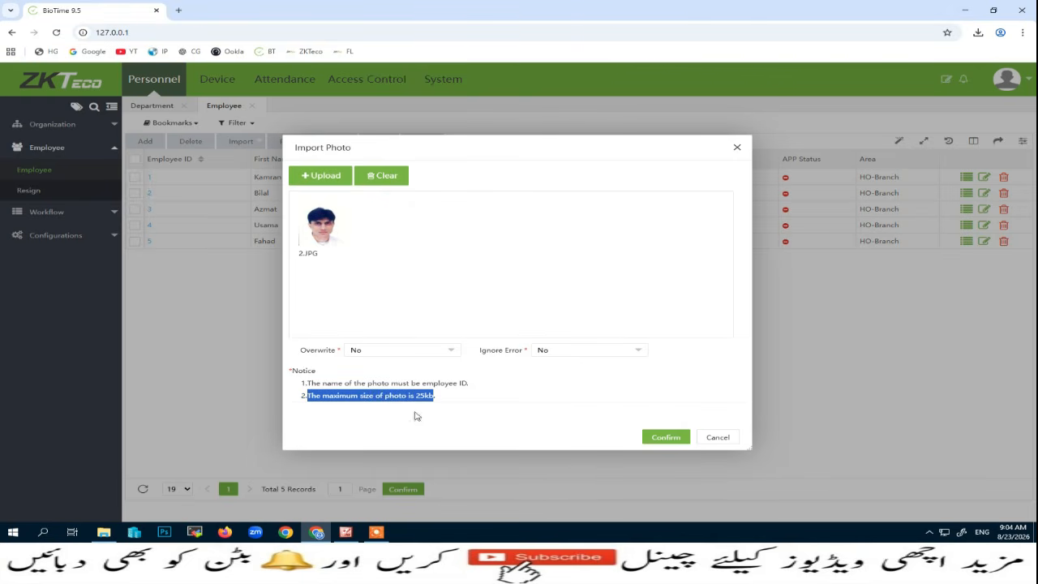
Step: Check the size of photo file 2 in its desktop file properties, and return to the BioTime photo import
click(964, 10)
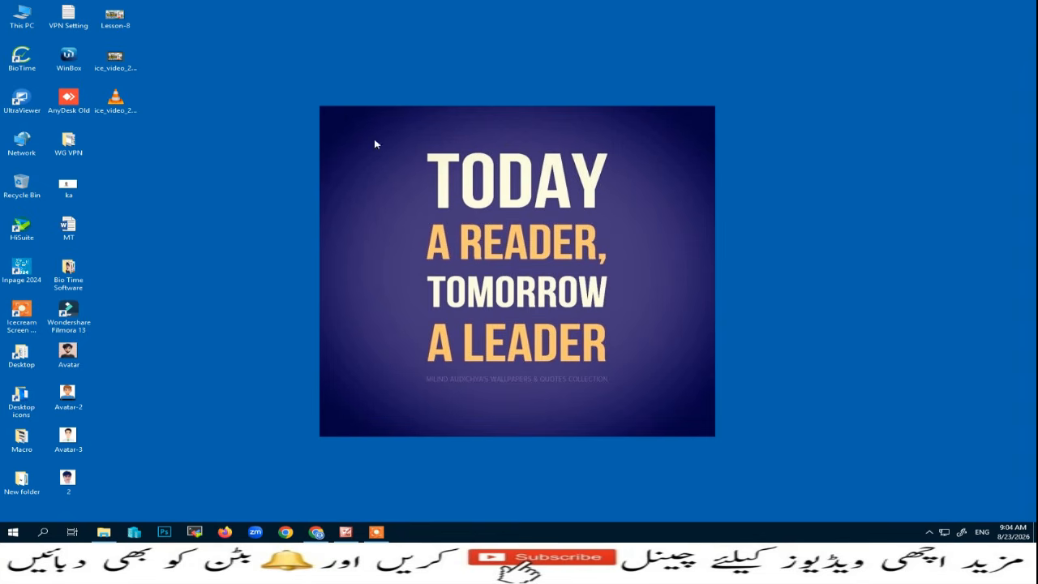
right_click(73, 478)
click(124, 467)
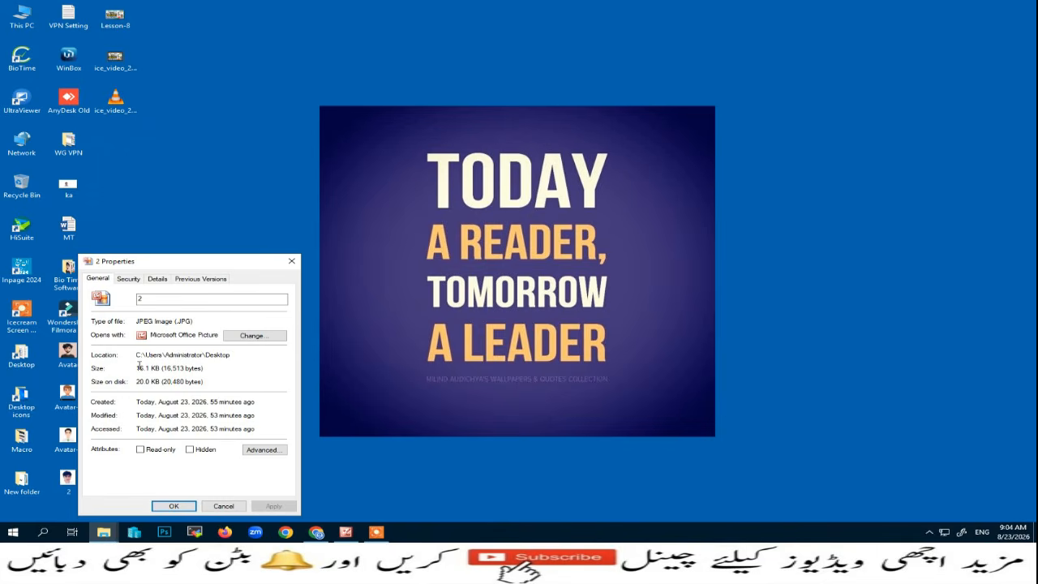
click(223, 505)
click(317, 532)
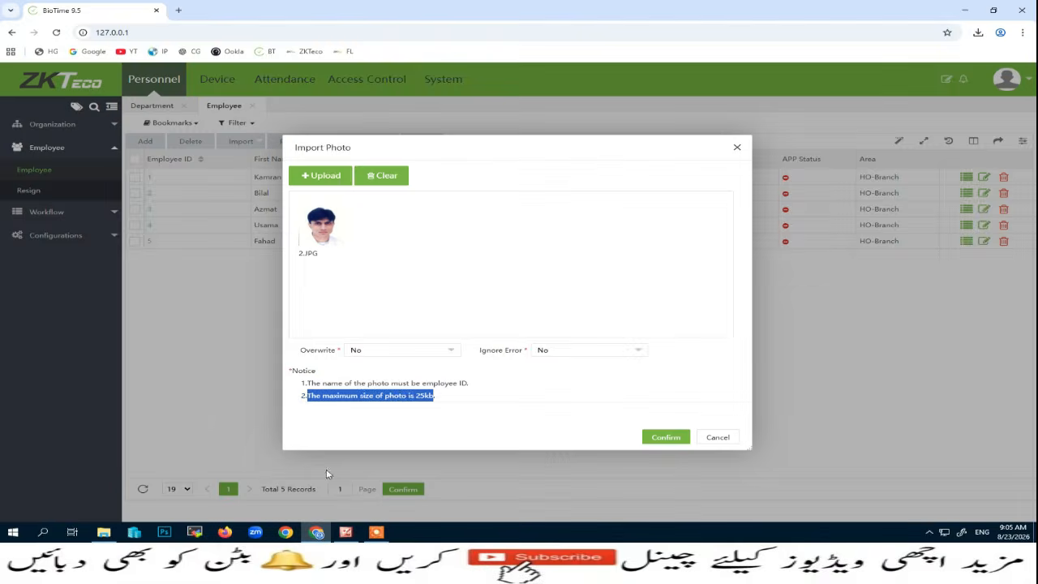
click(443, 402)
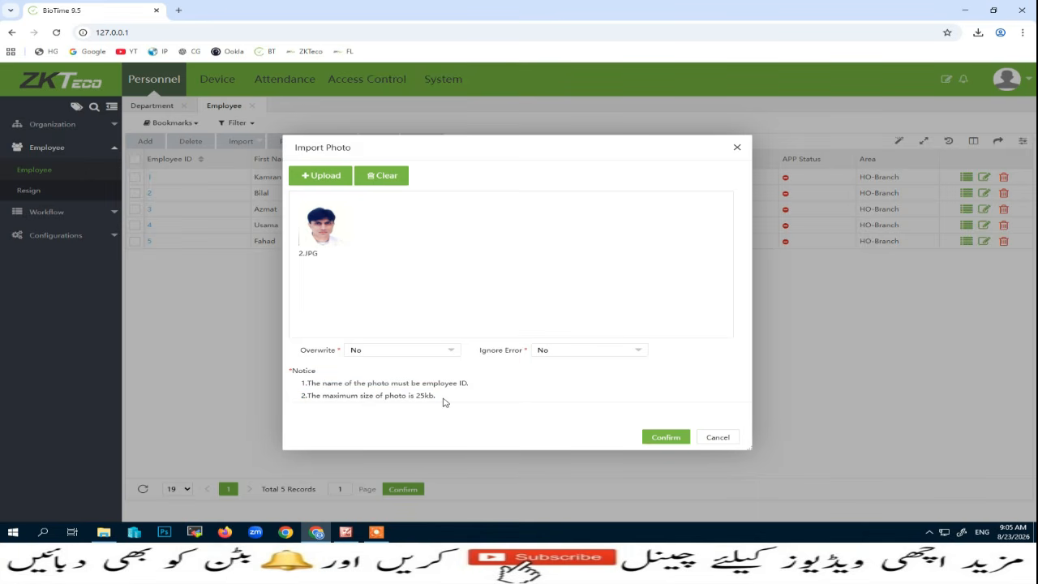
Step: Import the photo with Overwrite set to Yes and the Ignore Error option chosen, and check it in the profile of employee ID 2
click(455, 354)
click(381, 376)
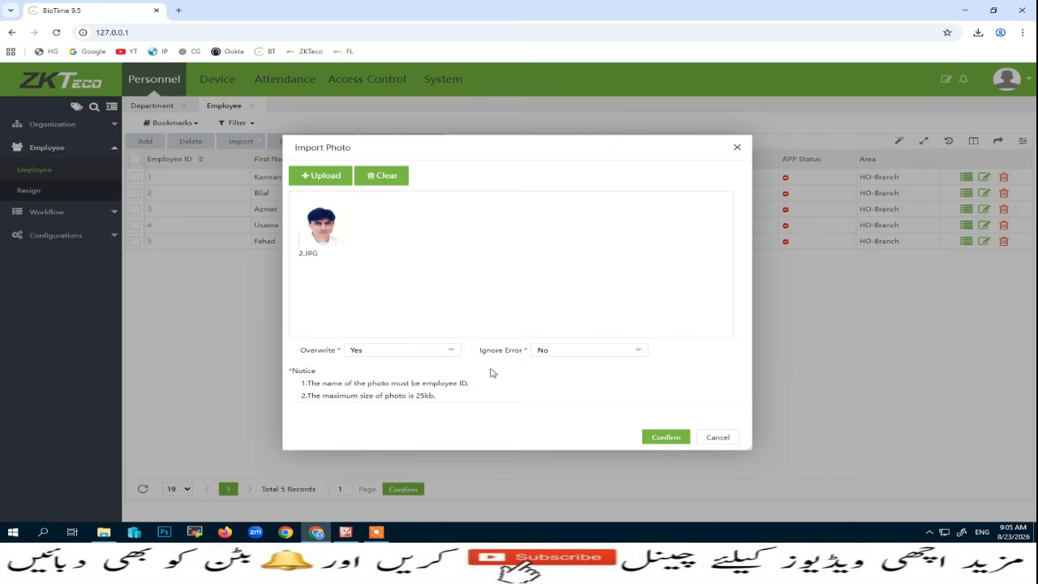
click(593, 357)
click(558, 379)
click(665, 438)
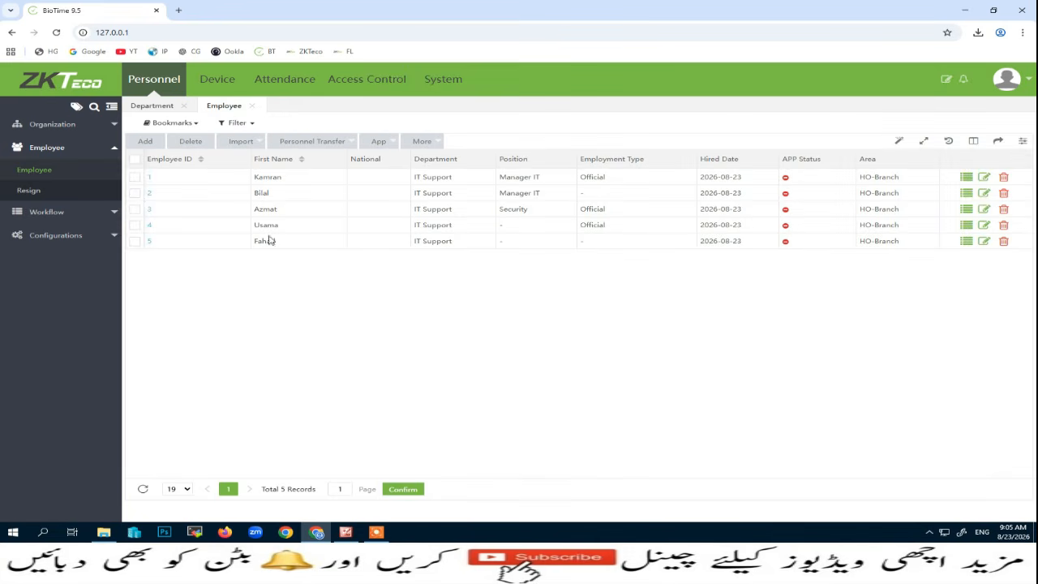
click(149, 193)
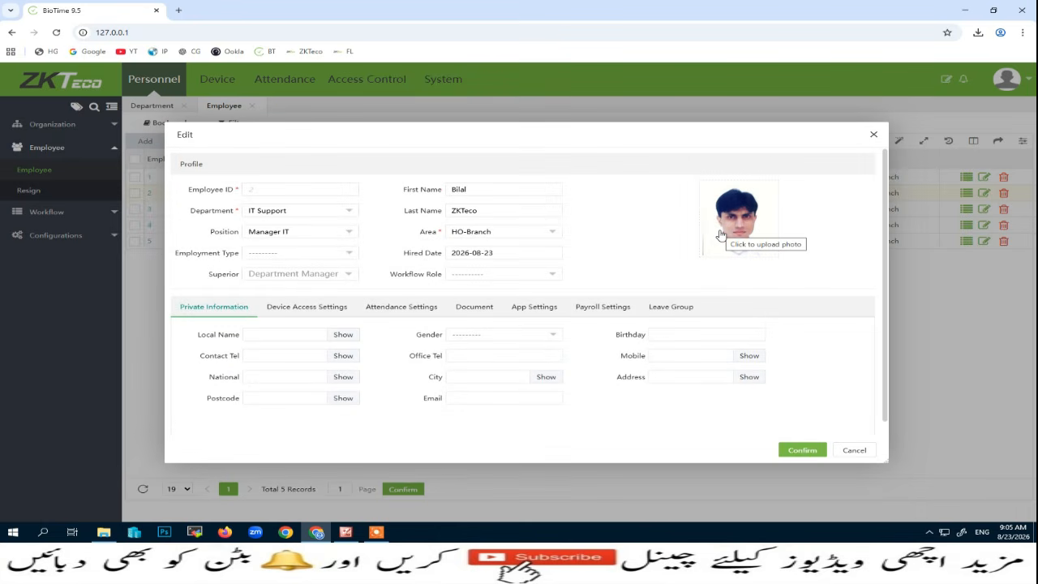
click(854, 452)
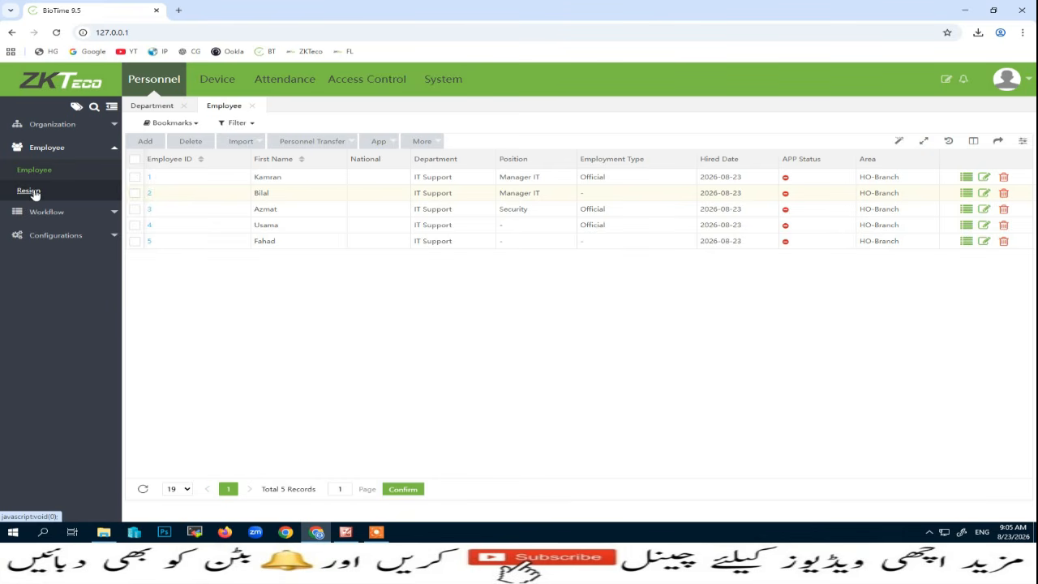
Step: Start a new record in the employee resignation list and select only the employee with ID 5
click(349, 141)
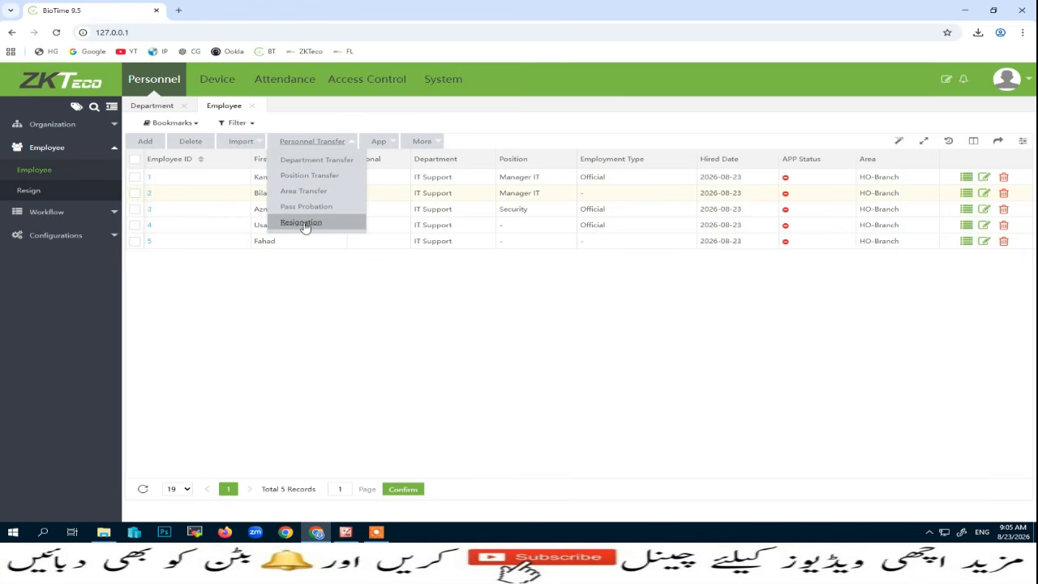
click(28, 190)
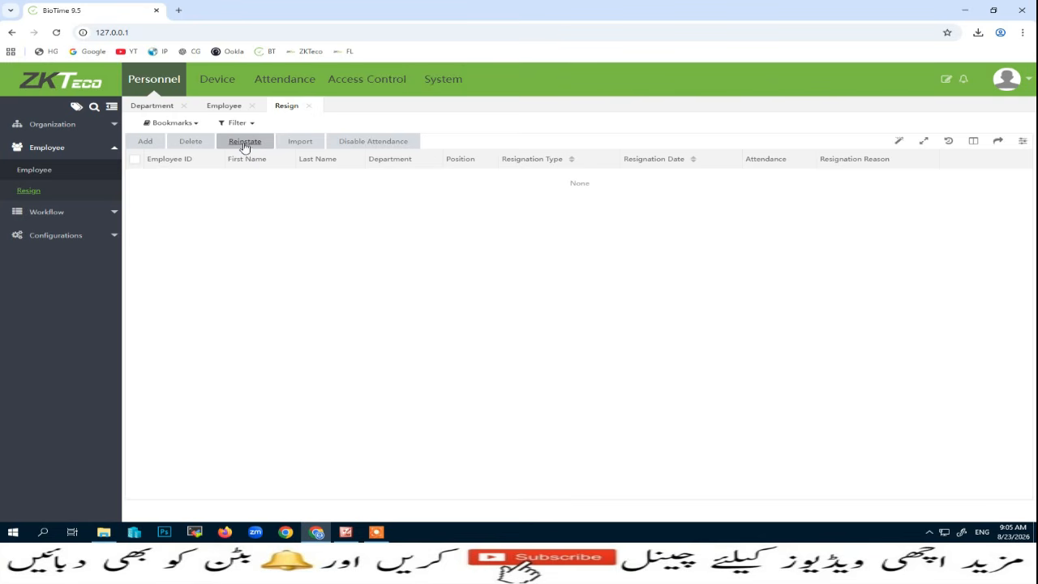
click(145, 143)
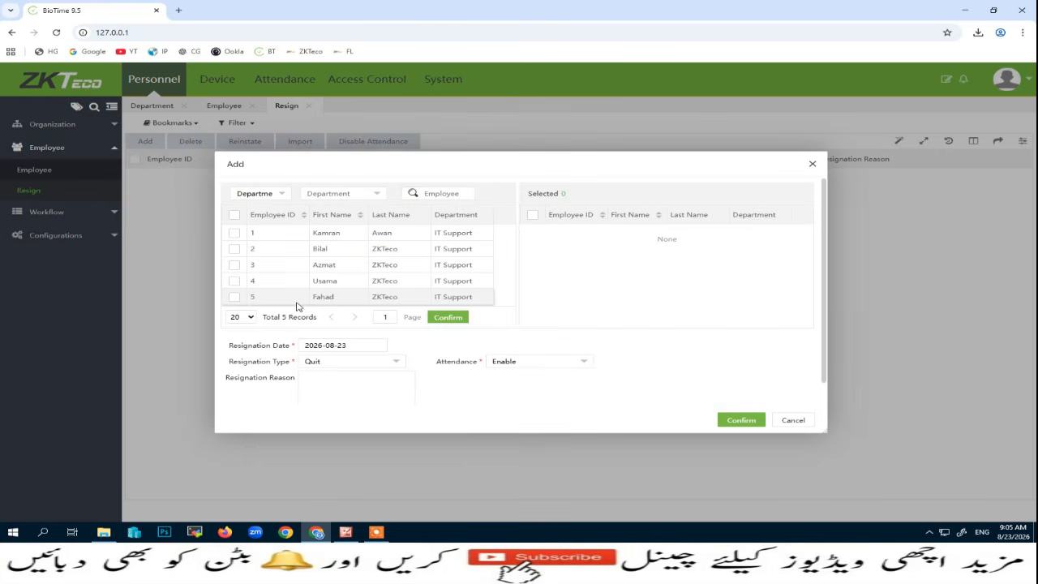
click(235, 299)
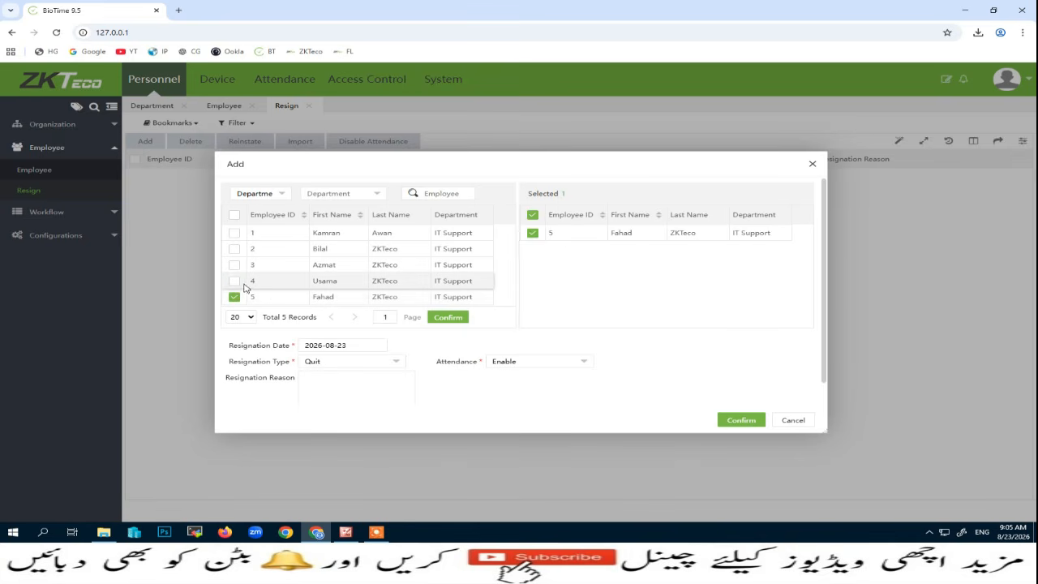
click(235, 282)
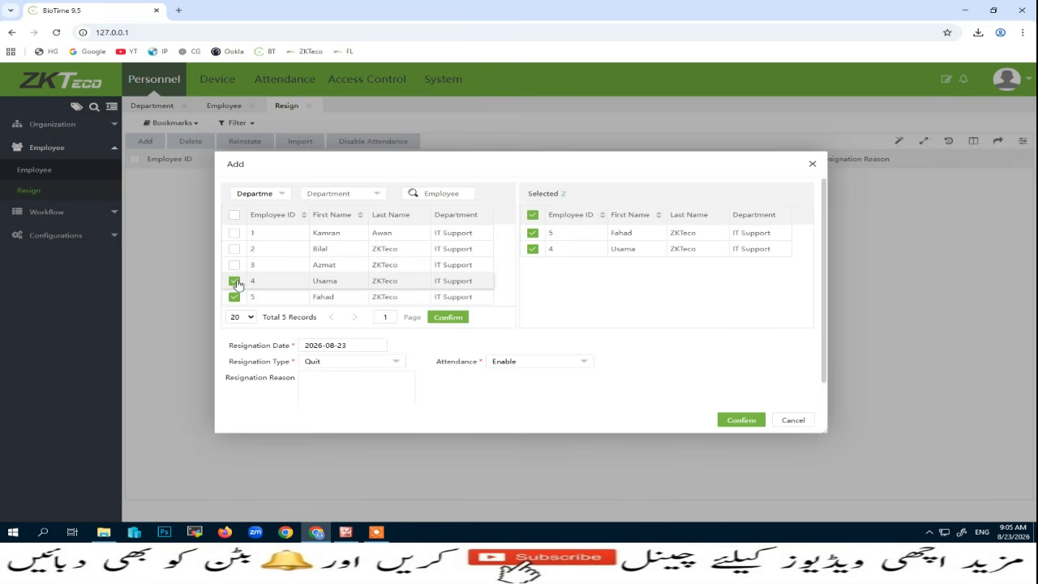
click(235, 281)
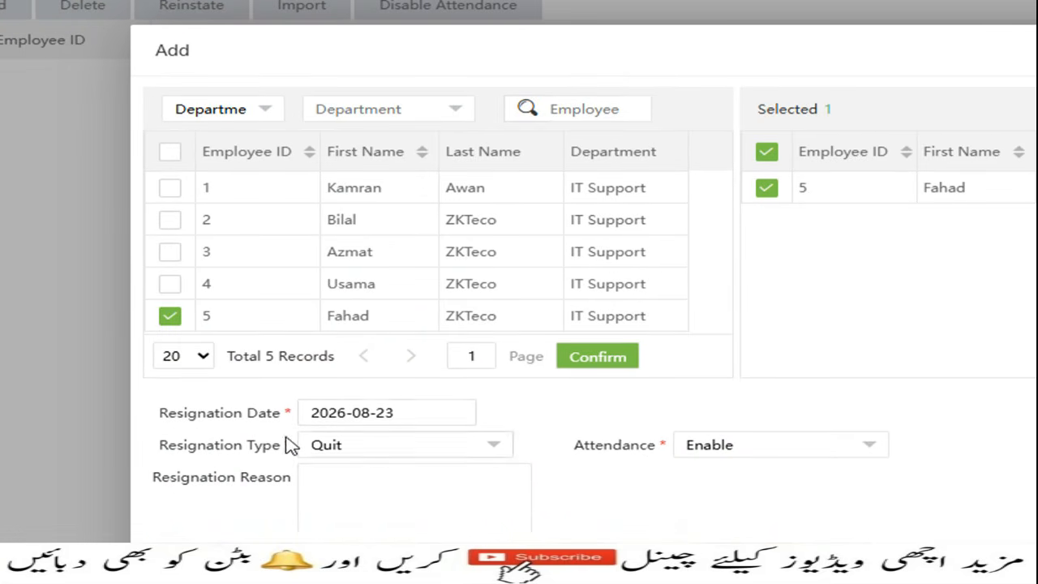
Step: Set the resignation date to 2026-08-25 and the resignation type to Resigned
click(438, 418)
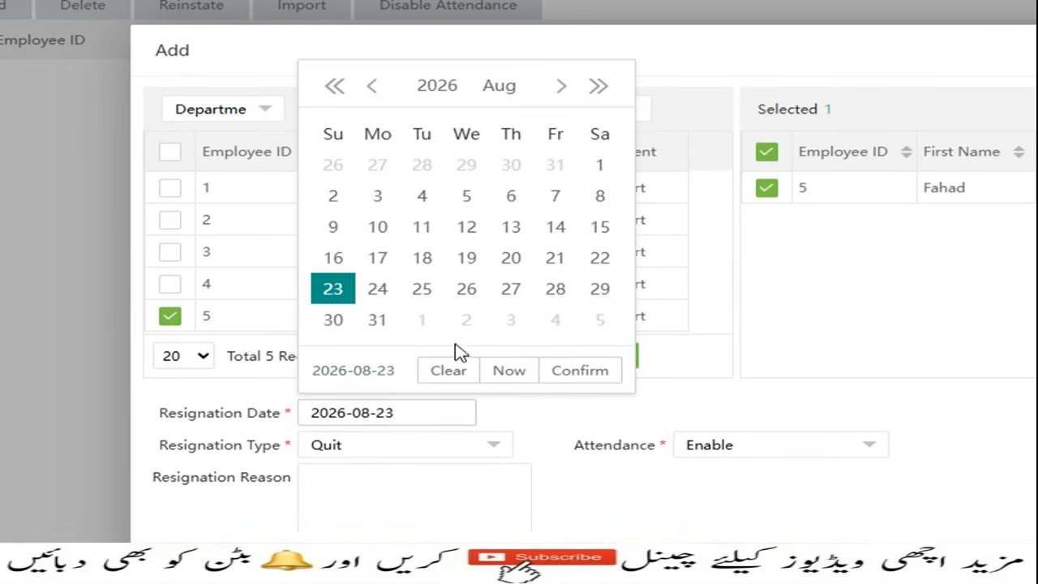
click(417, 292)
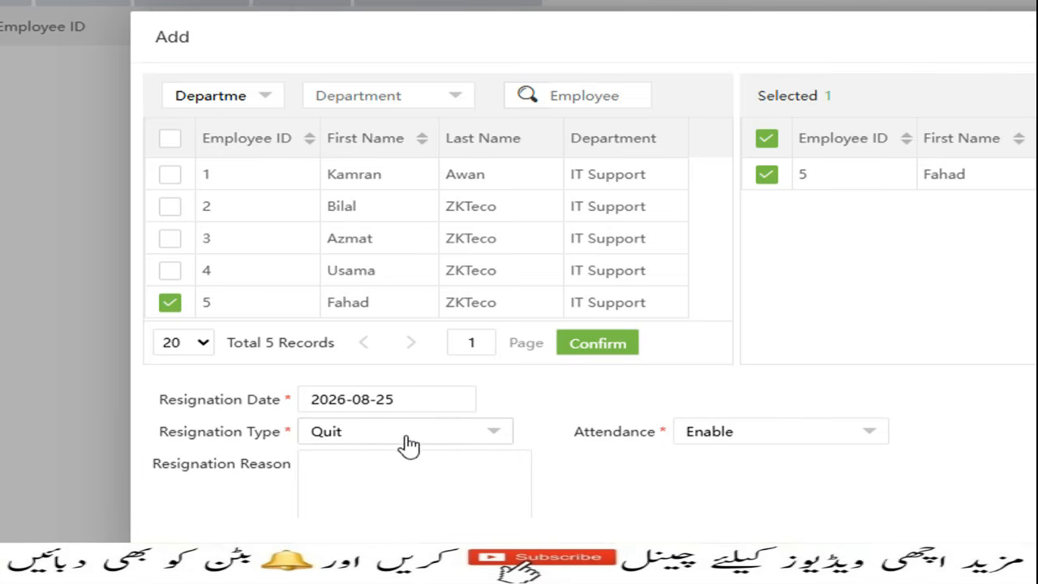
click(493, 432)
scroll(493, 470, down, 1)
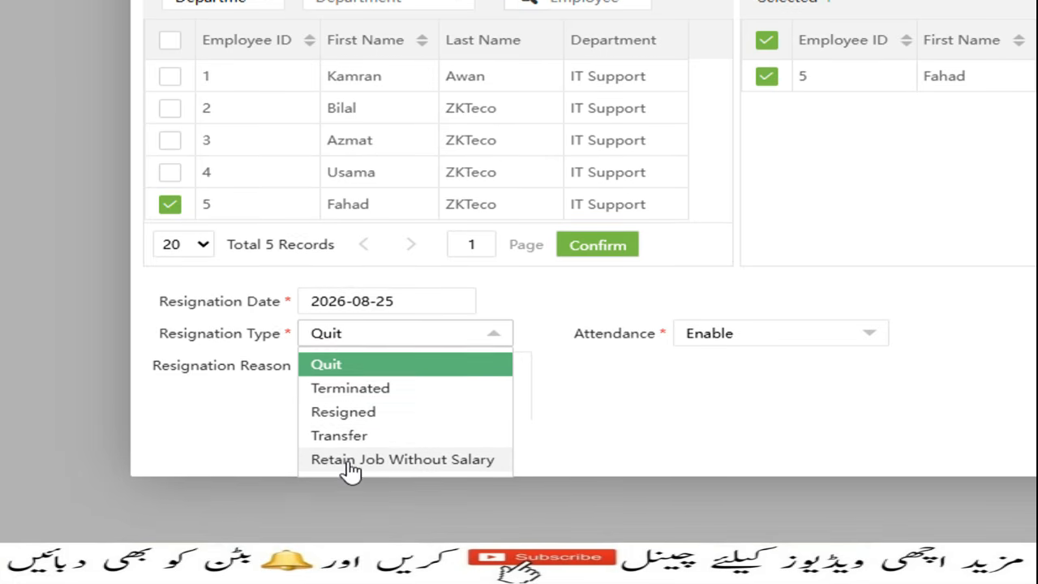
click(367, 408)
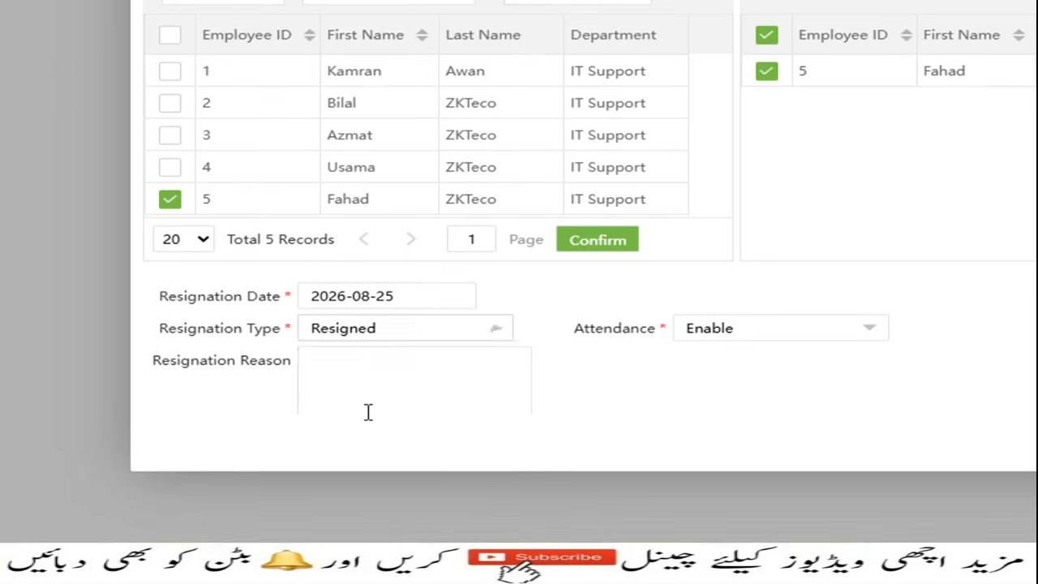
Step: Enter "Note" as the resignation reason, set Attendance to Disable, and save the resignation
click(348, 390)
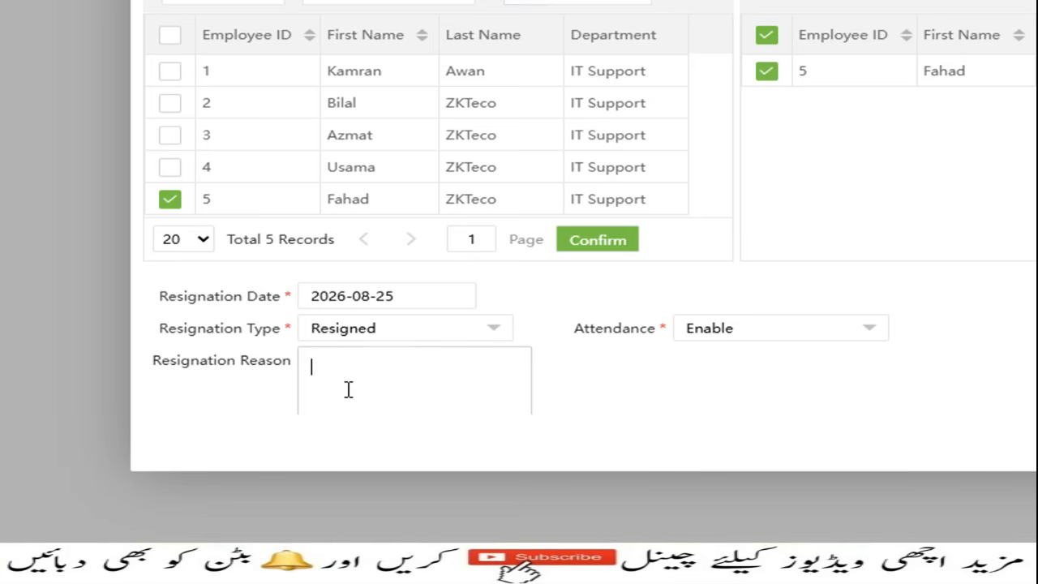
text(Note)
click(826, 328)
click(740, 378)
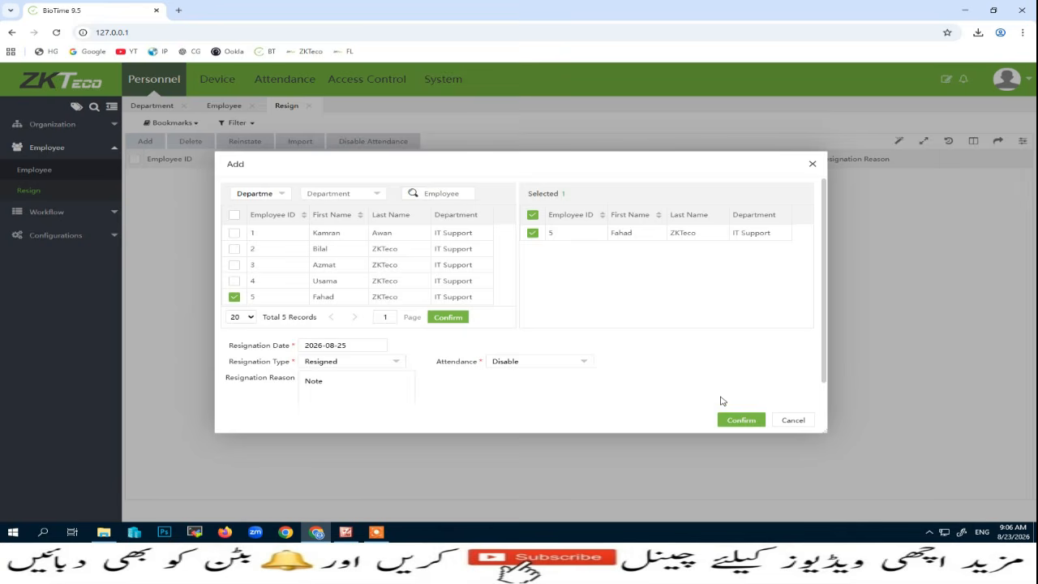
click(915, 445)
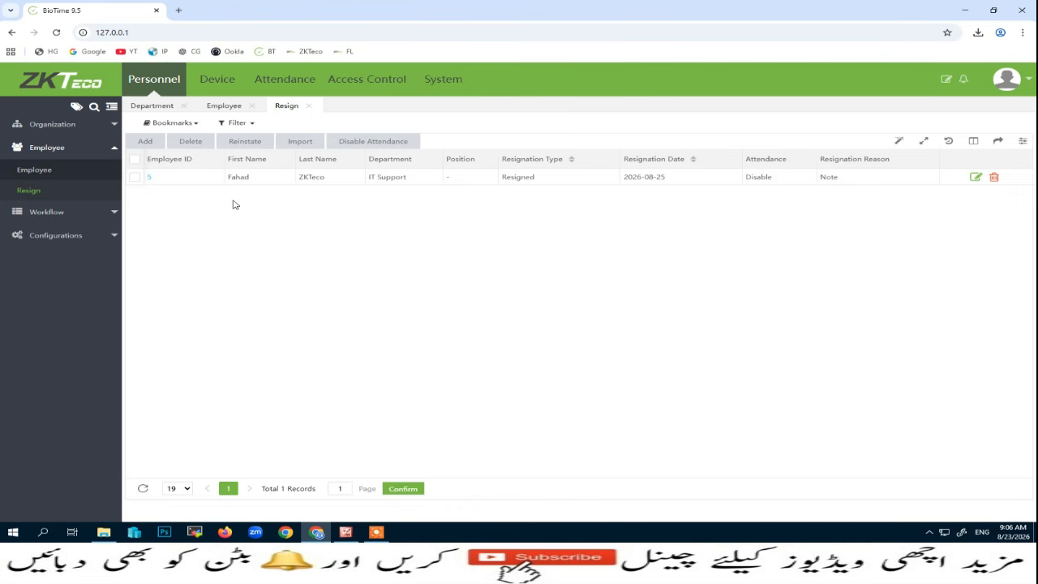
Step: Reinstate the resigned employee with ID 5 from the resignation list
click(136, 180)
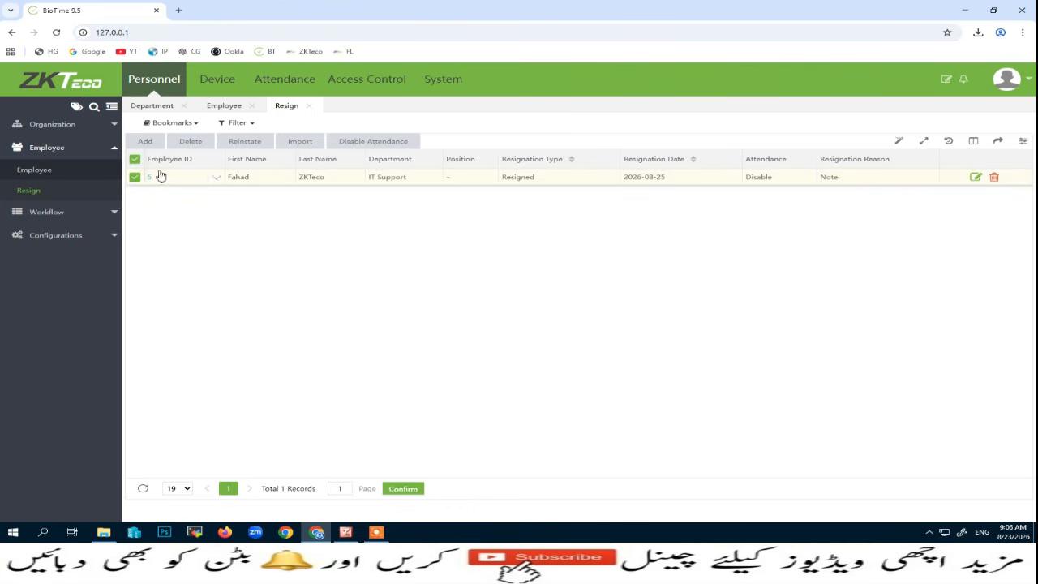
click(135, 180)
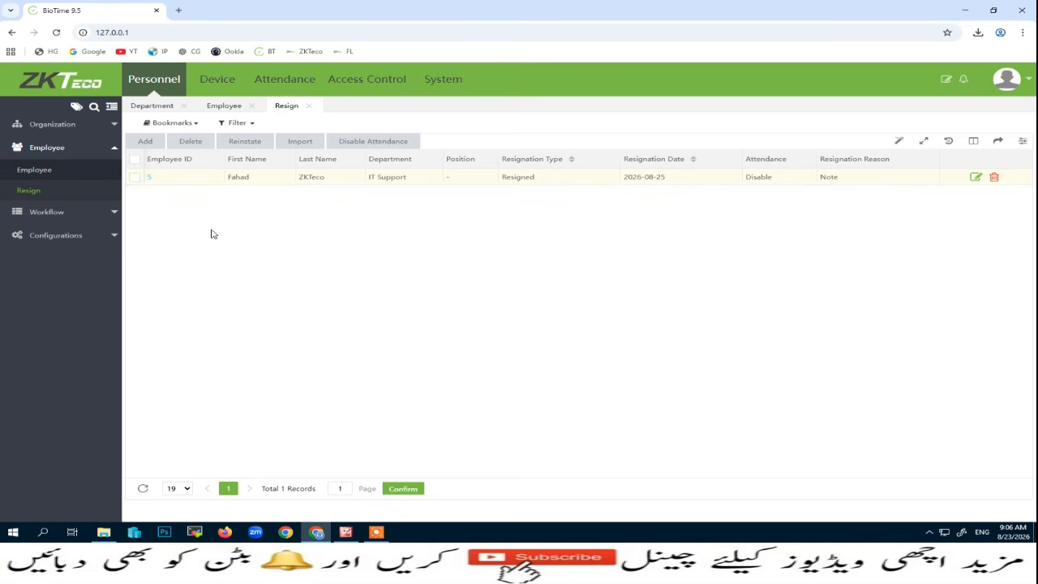
click(135, 177)
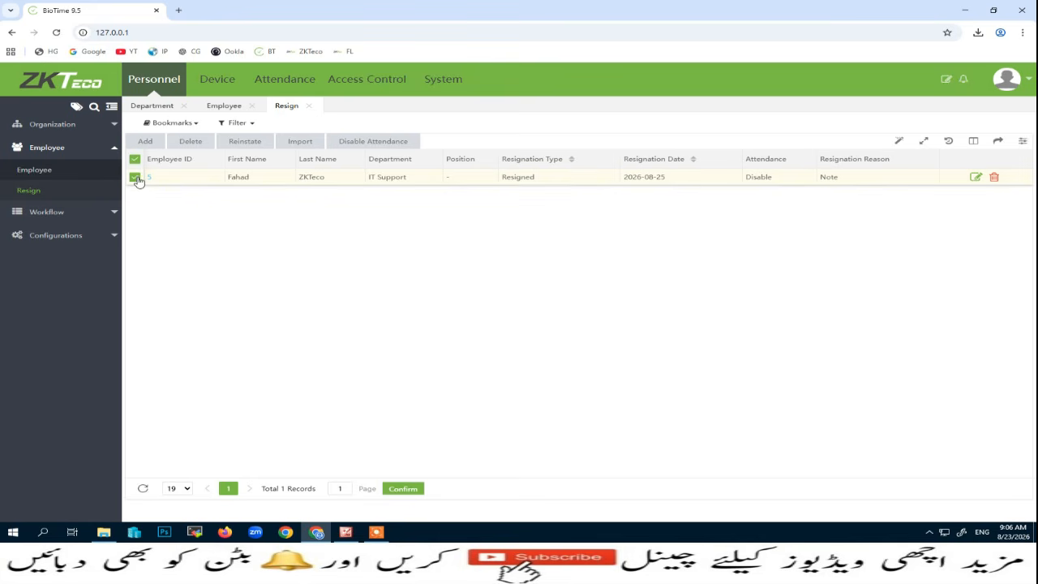
click(243, 142)
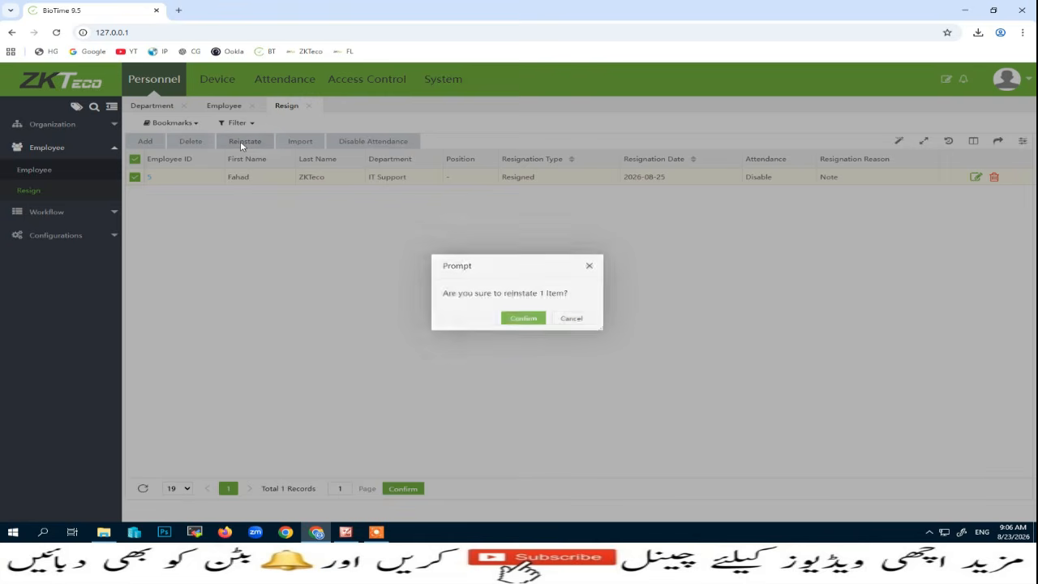
click(524, 320)
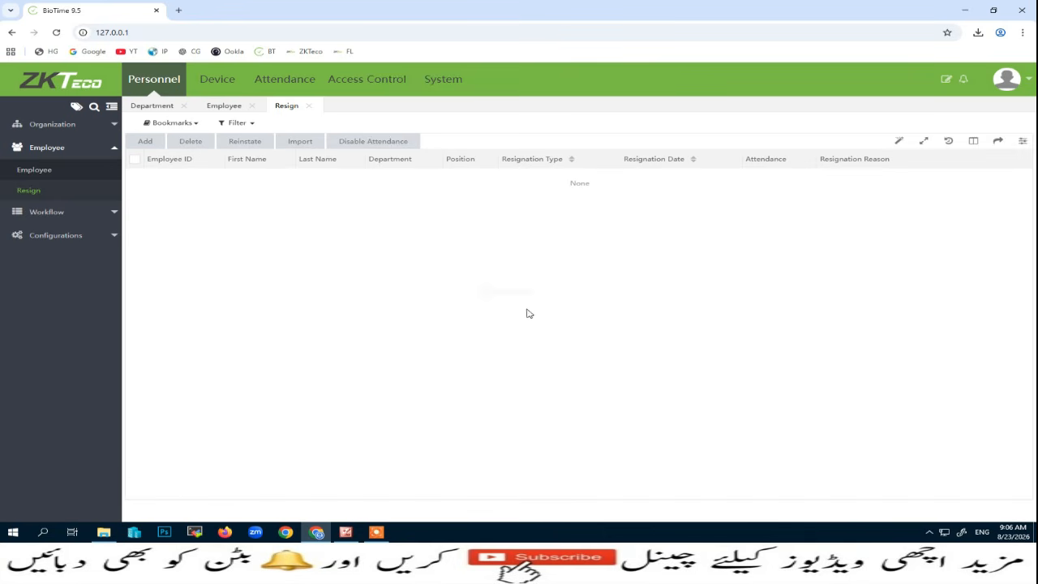
Step: Examine the resignation import's template columns and file format requirements, and close the import without choosing a file
click(301, 143)
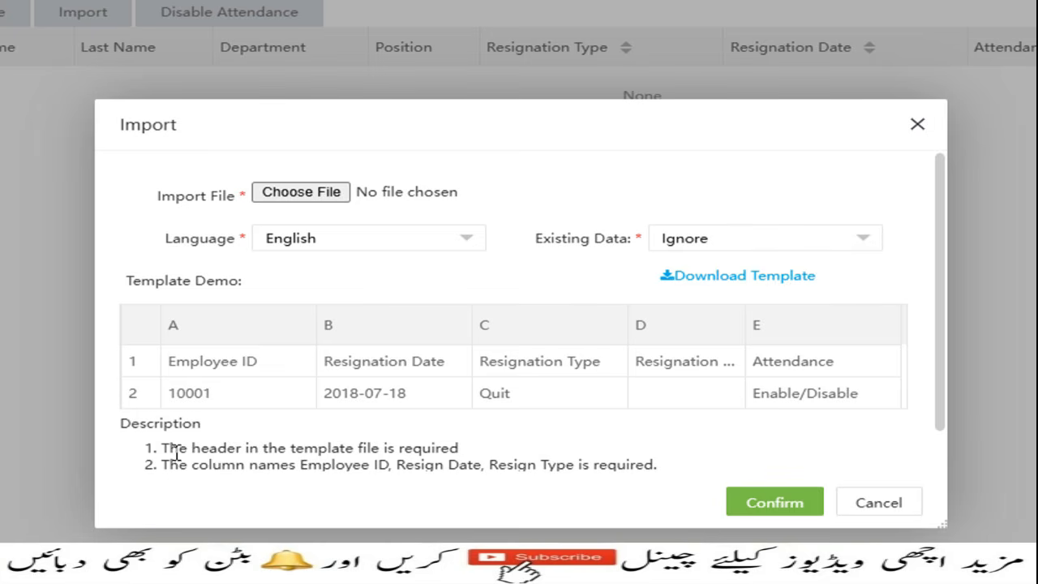
drag(343, 359, 403, 361)
drag(291, 454, 659, 430)
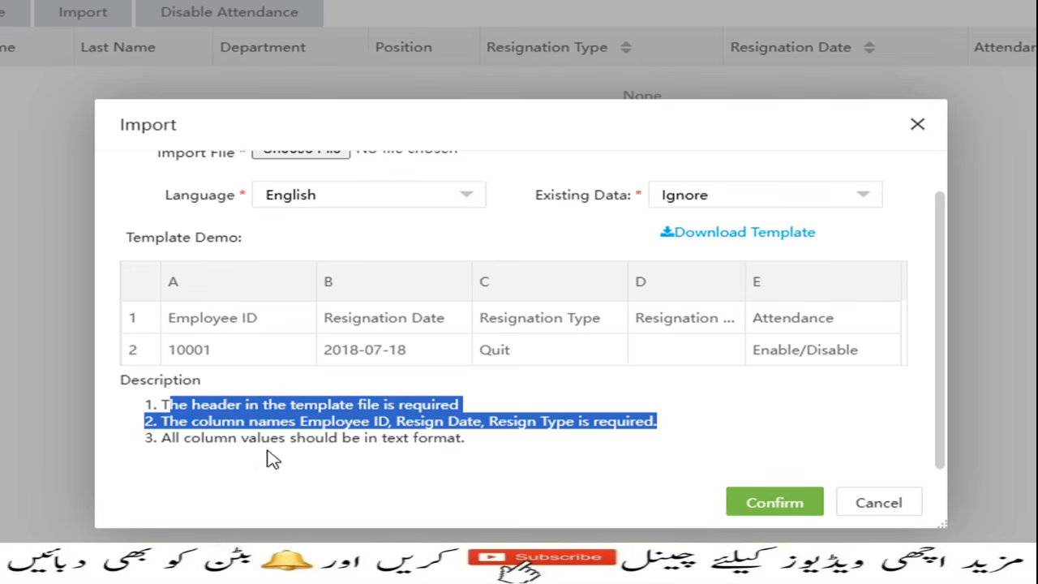
click(166, 441)
drag(166, 441, 487, 454)
scroll(481, 455, up, 1)
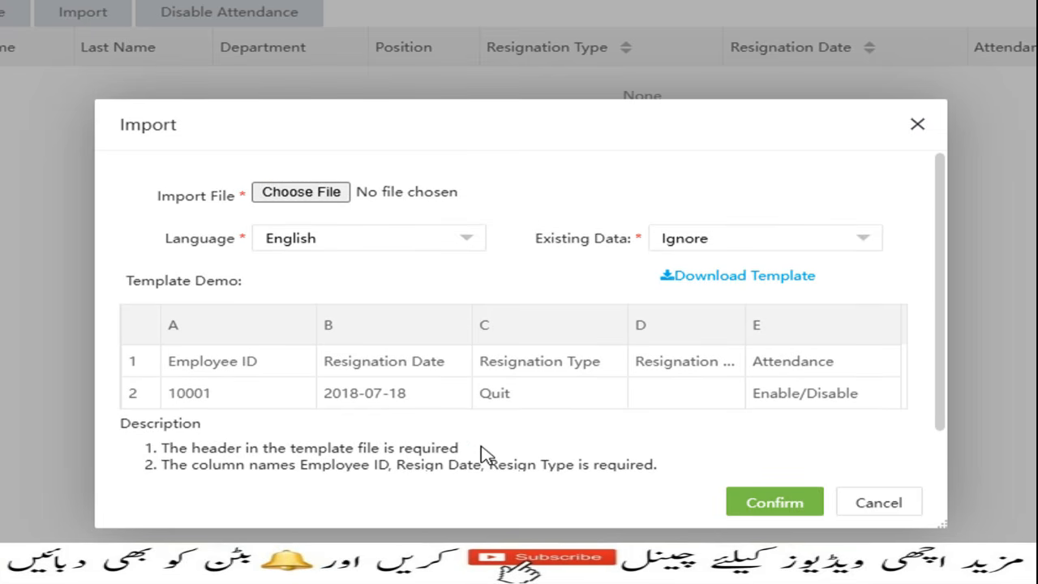
click(861, 482)
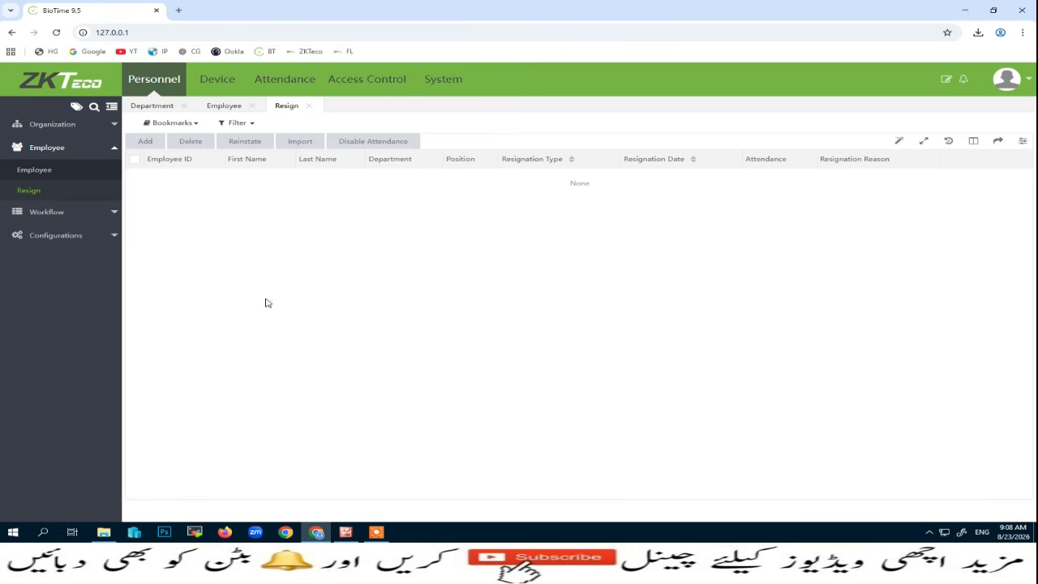
Step: Switch to Microsoft Office Picture Manager to view the Lesson-8 image
click(349, 529)
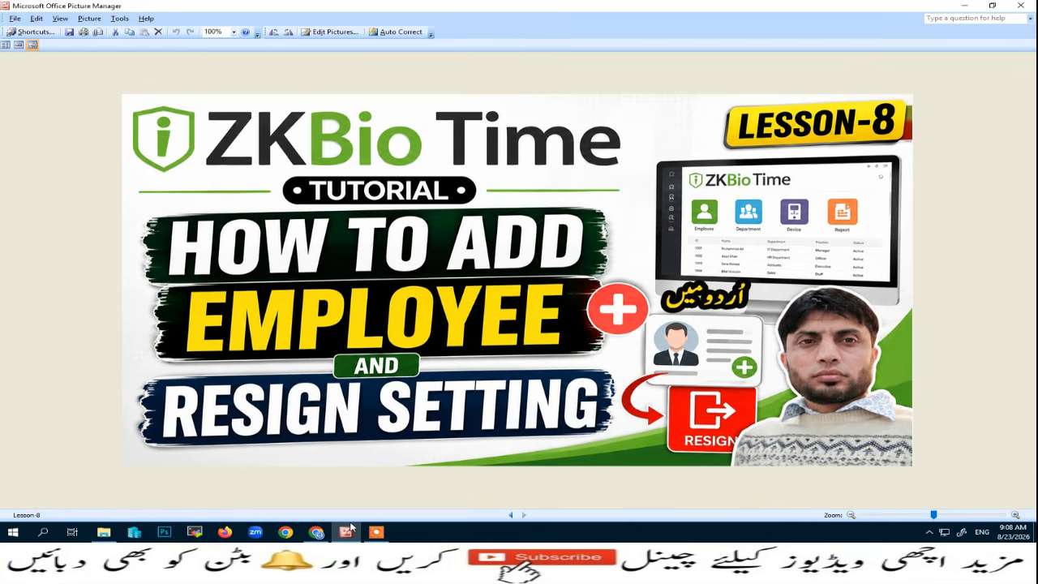